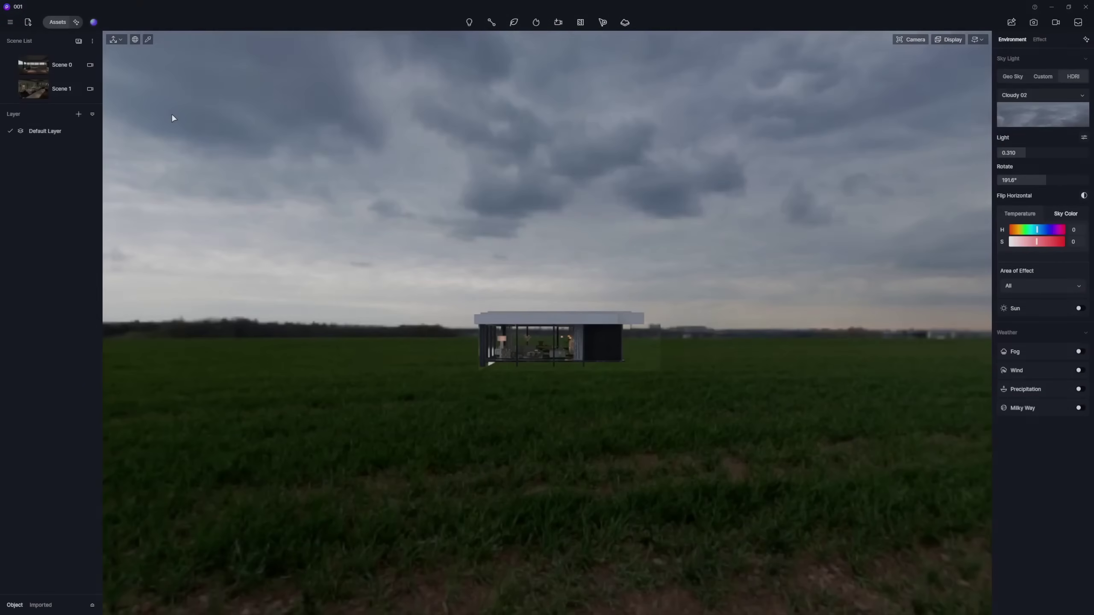
Place a Sphere from the Basic Model assets on top of the house
click(60, 22)
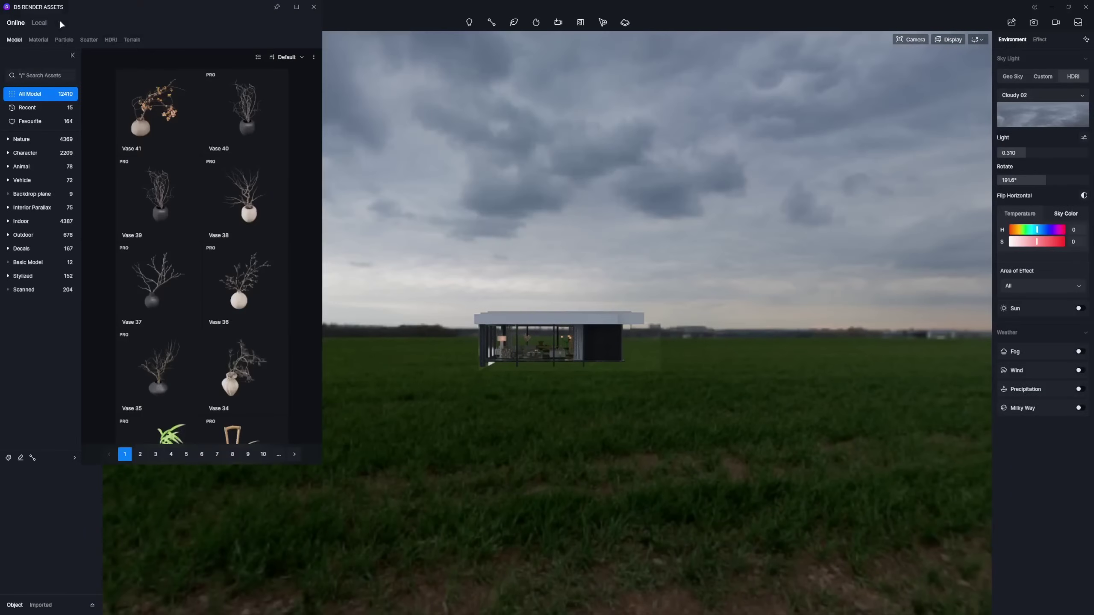
click(52, 261)
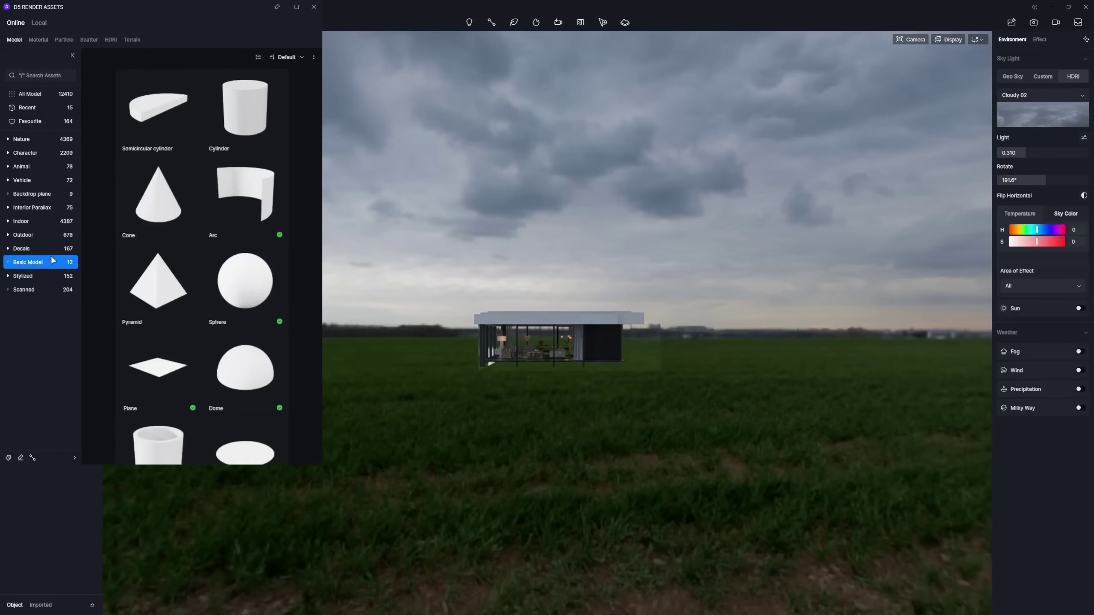
drag(245, 280, 551, 394)
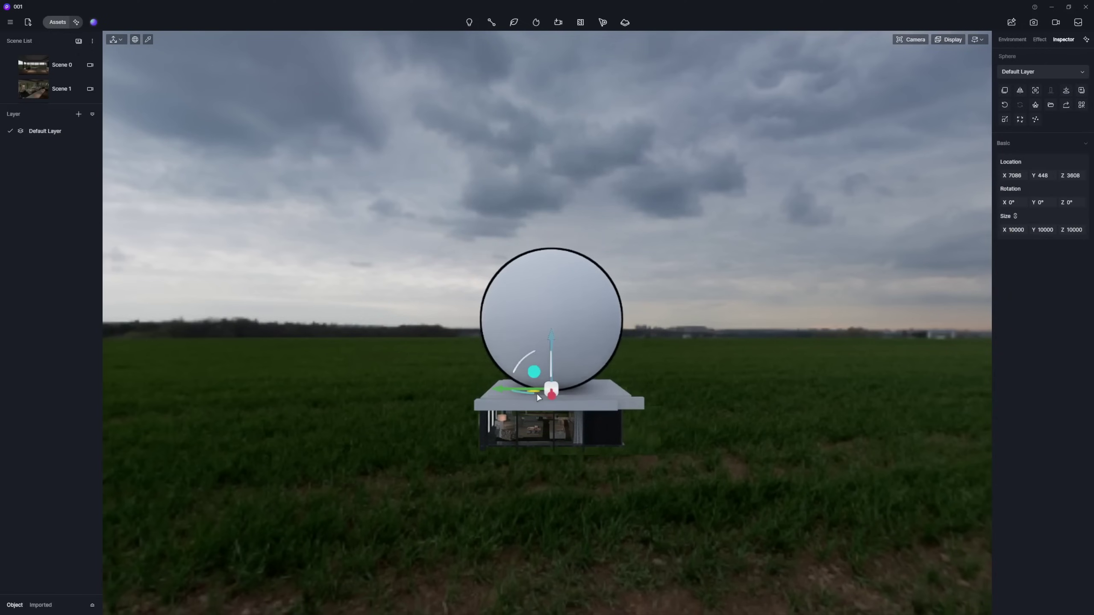
Give the sphere's material a forest panorama as base color map, and enable Emissive and Invisible in raytracing
key(i)
click(608, 316)
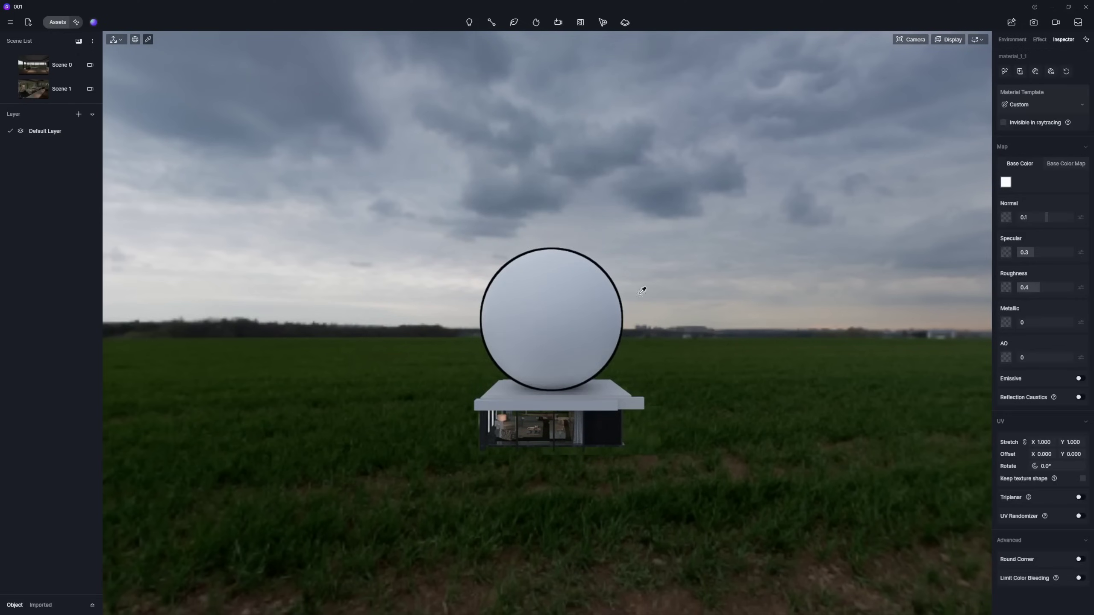
click(1058, 168)
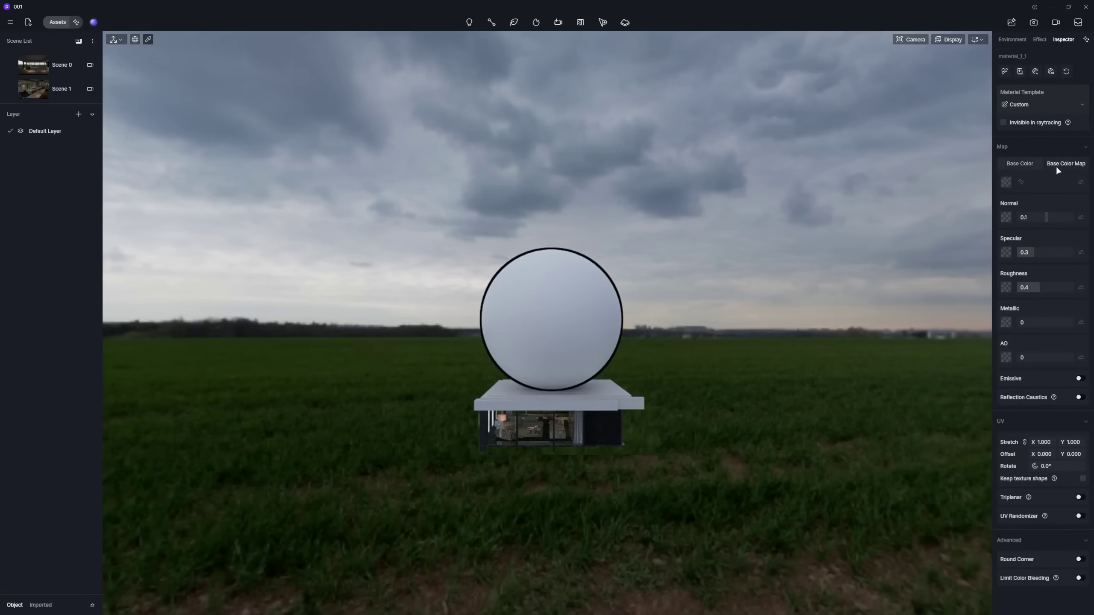
click(1005, 182)
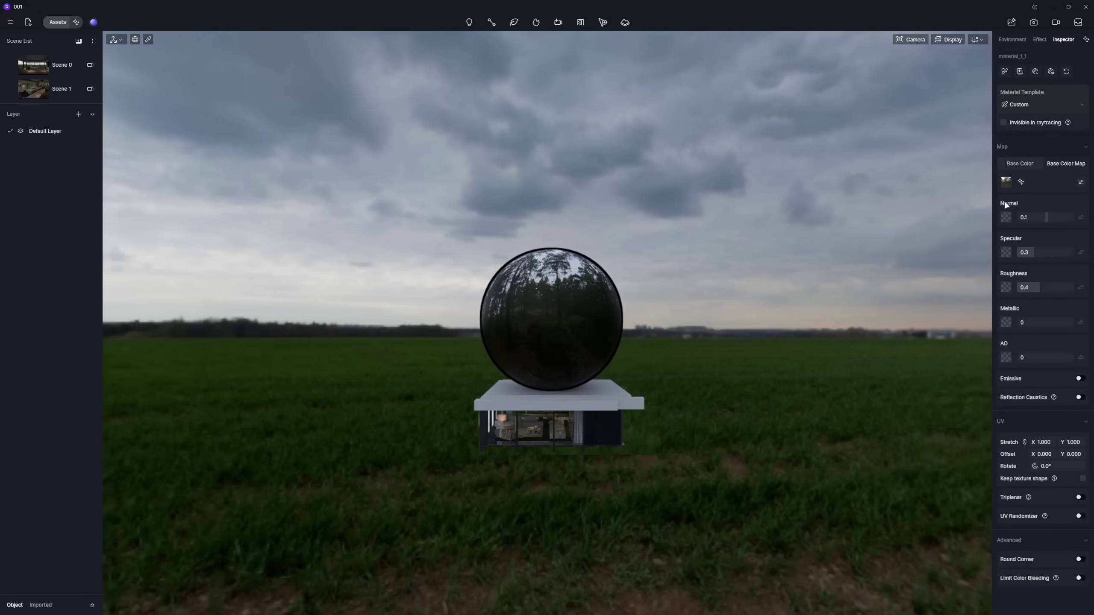
click(1079, 379)
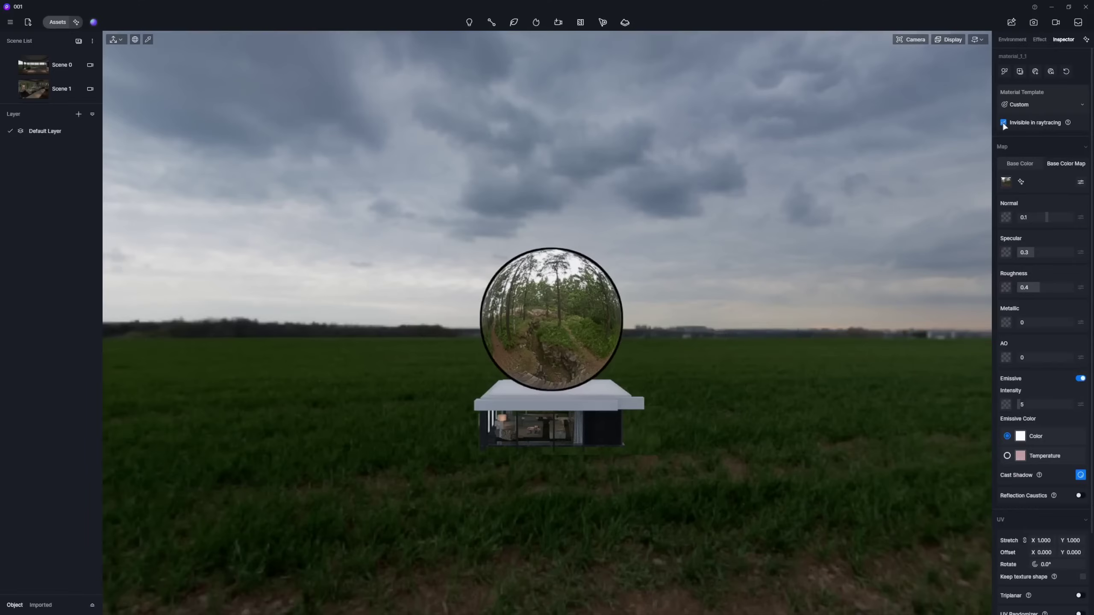
Set the sphere material's base color to pure black
click(1020, 164)
click(1007, 182)
click(1006, 244)
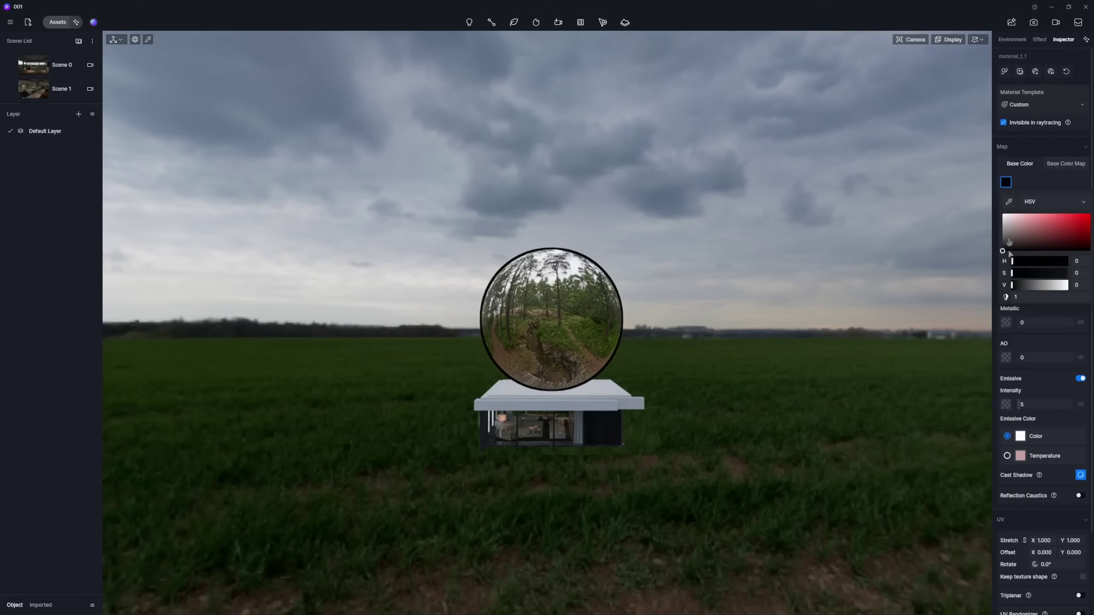
click(1007, 183)
Enlarge the sphere to 100000 on all axes and lower it so that it encloses the house
click(581, 279)
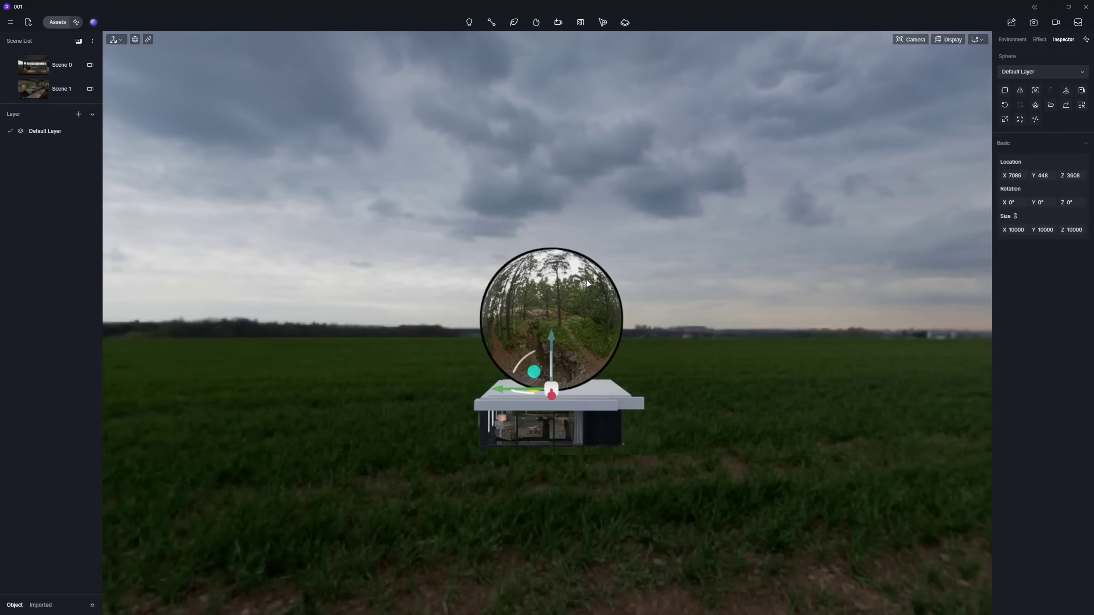
click(1016, 230)
text(0)
key(Return)
scroll(670, 342, down, 10)
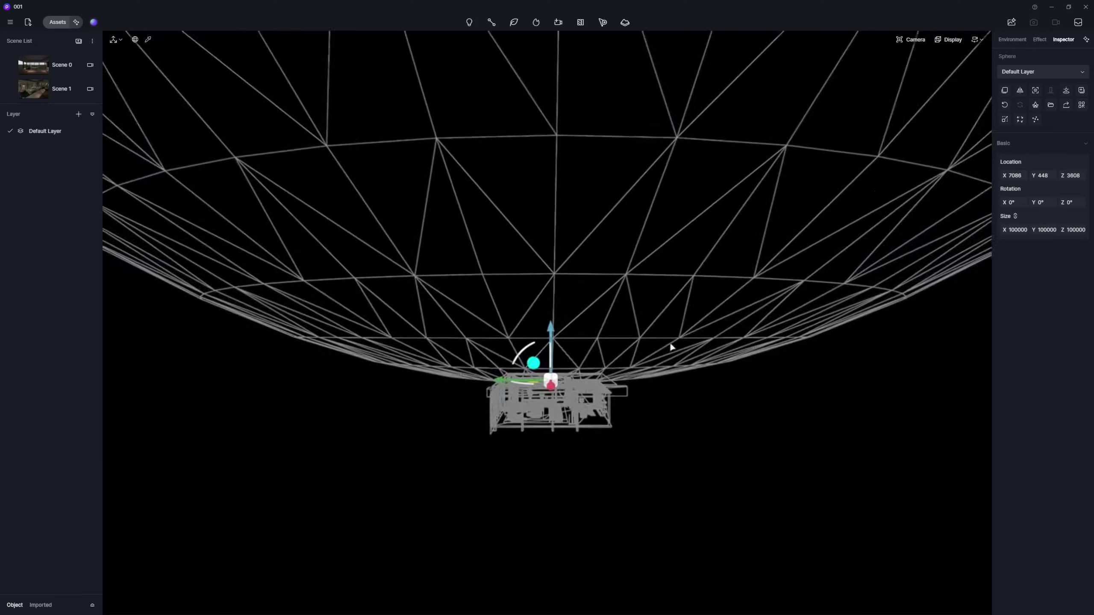
drag(547, 445, 544, 553)
From the Scene 0 view, set the forest sphere material's UV stretch to 2 and adjust its vertical offset
click(44, 67)
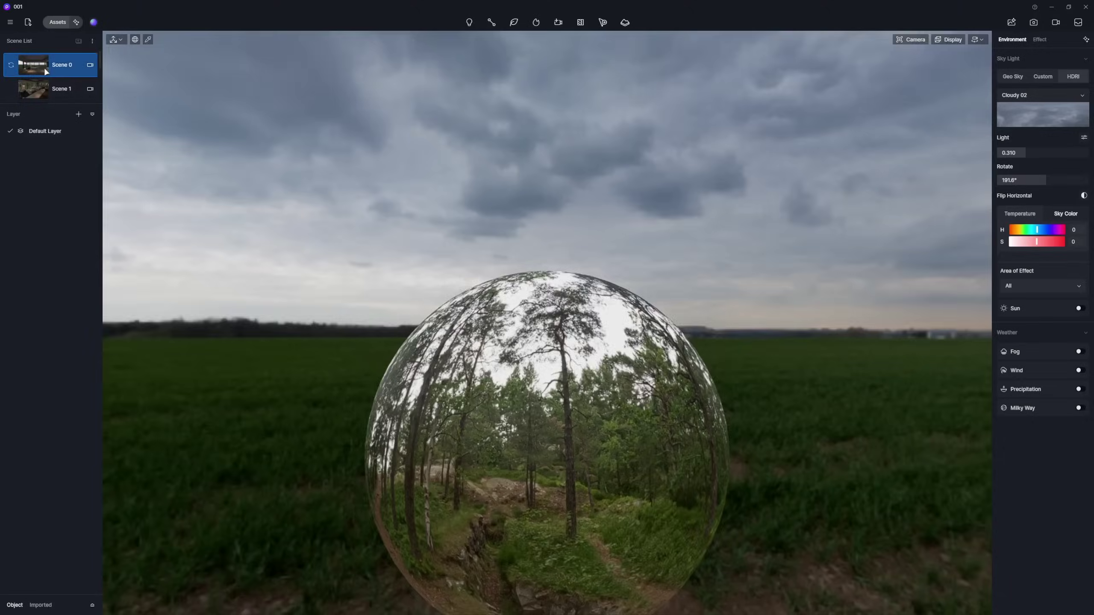
click(549, 295)
scroll(1031, 500, down, 3)
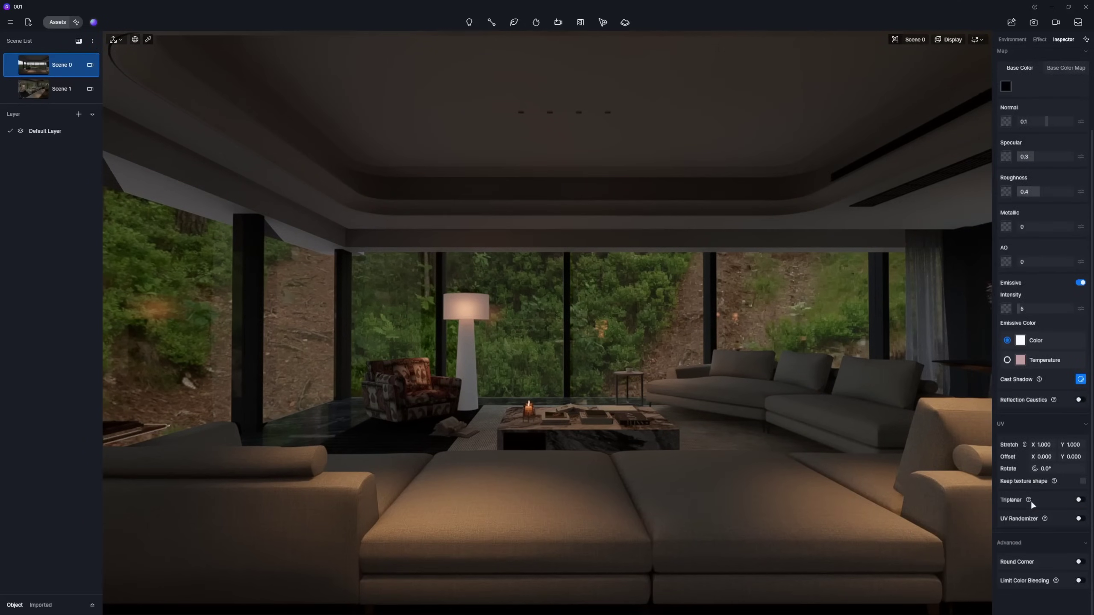
click(1044, 447)
text(2)
key(Return)
mouse_move(1071, 458)
mouse_down()
mouse_move(1081, 457)
mouse_move(1052, 458)
mouse_move(1090, 458)
mouse_move(1050, 457)
mouse_move(1074, 458)
mouse_up()
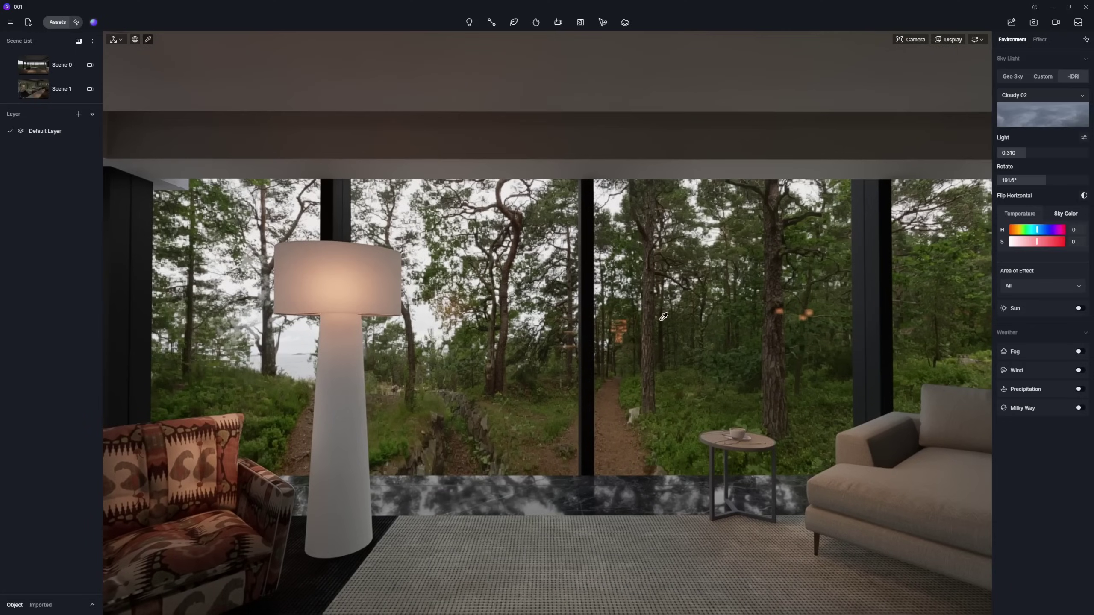
Switch the window glass material to the Custom template and load the raindrop texture as its base color map
click(664, 316)
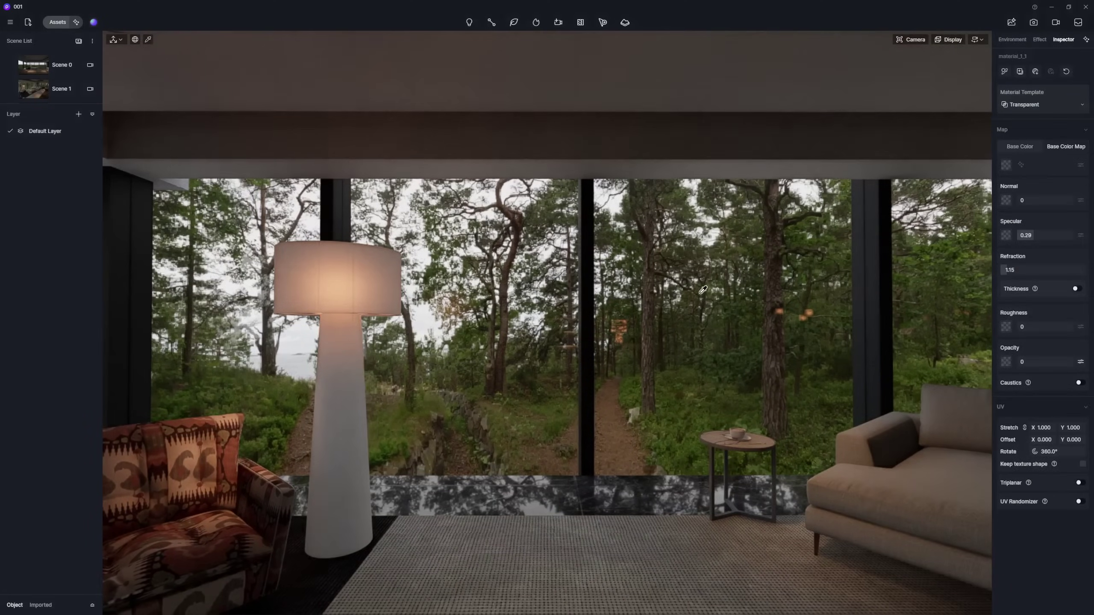
click(1036, 107)
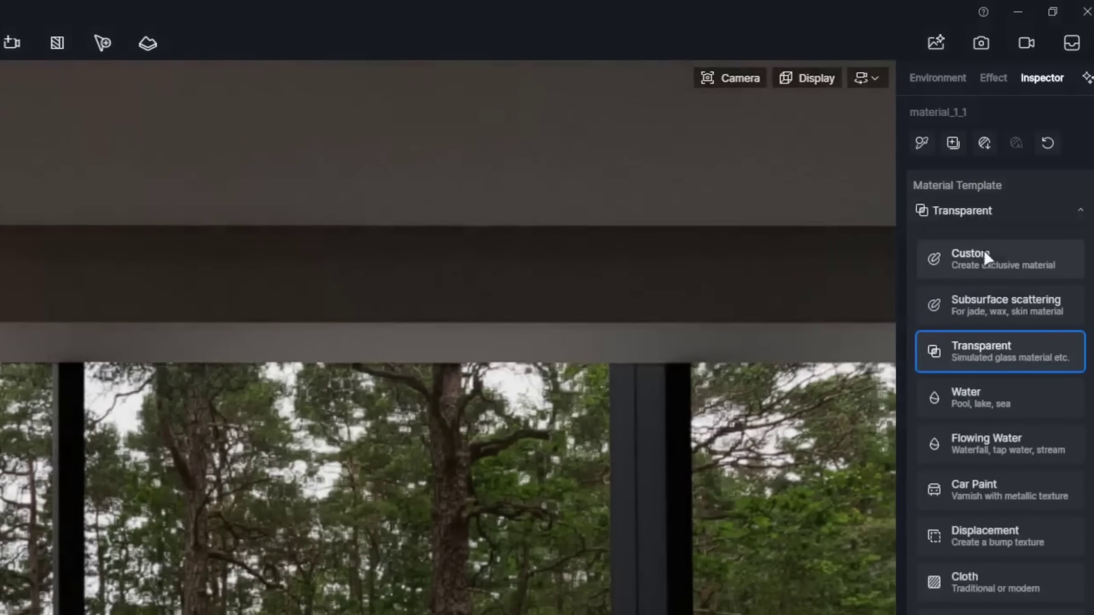
click(984, 254)
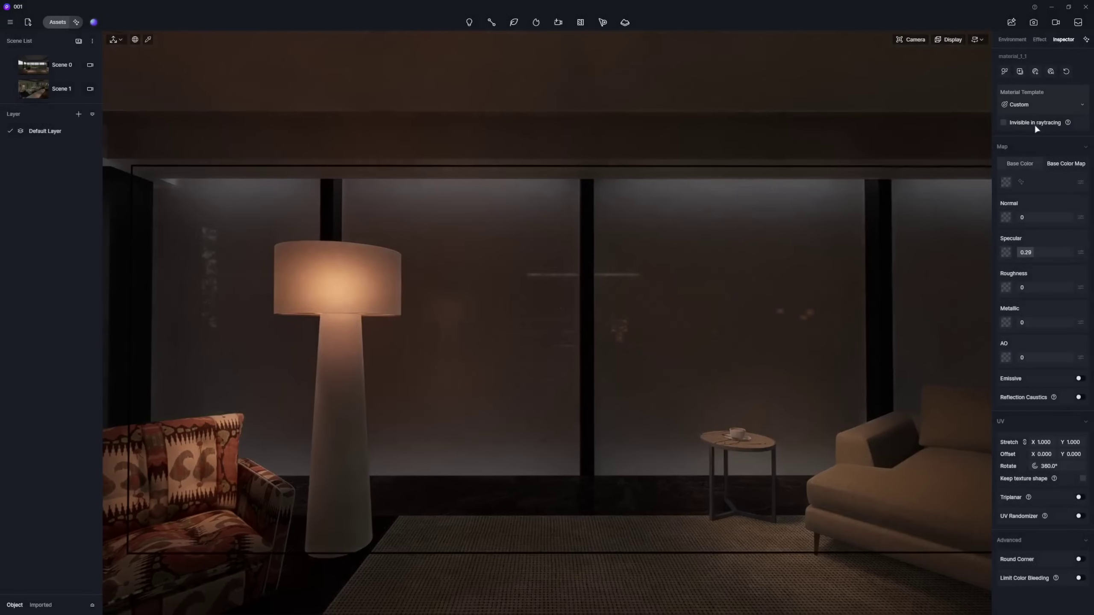
click(1007, 182)
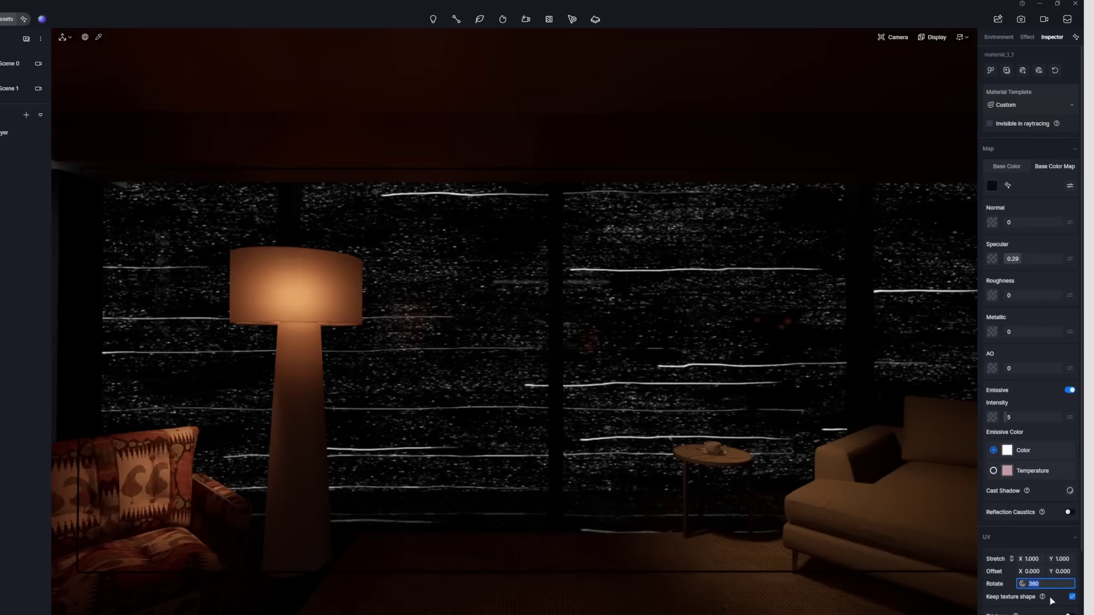
Rotate the raindrop texture to 90° and set its UV stretch to X 3.330 and Y 1.090
text(0)
key(Return)
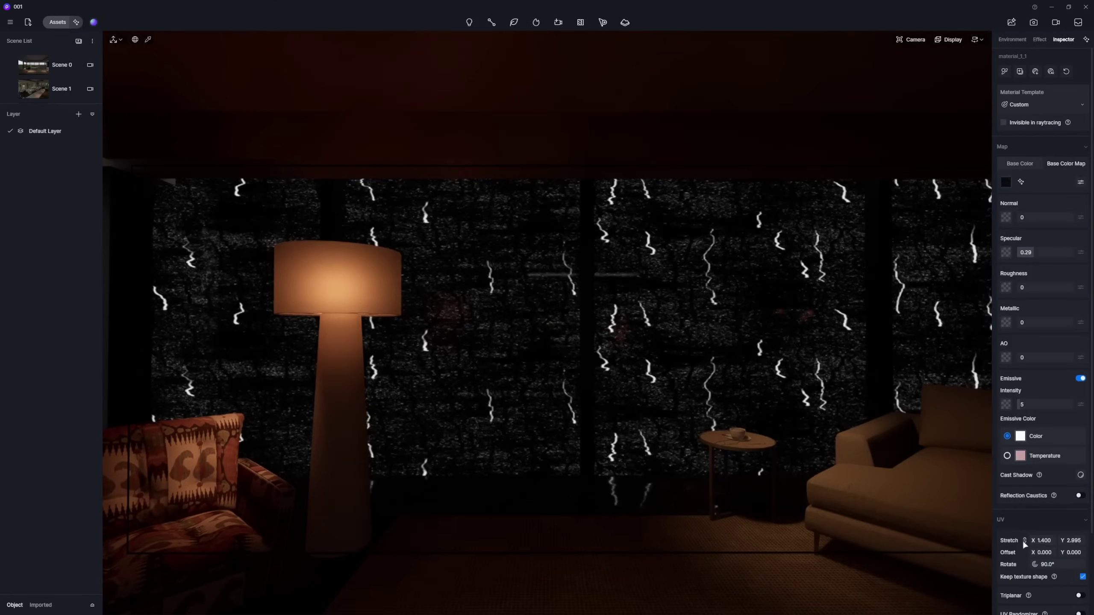
drag(1044, 541, 1049, 541)
mouse_move(1073, 541)
mouse_down()
mouse_move(1027, 542)
mouse_move(1043, 544)
mouse_up()
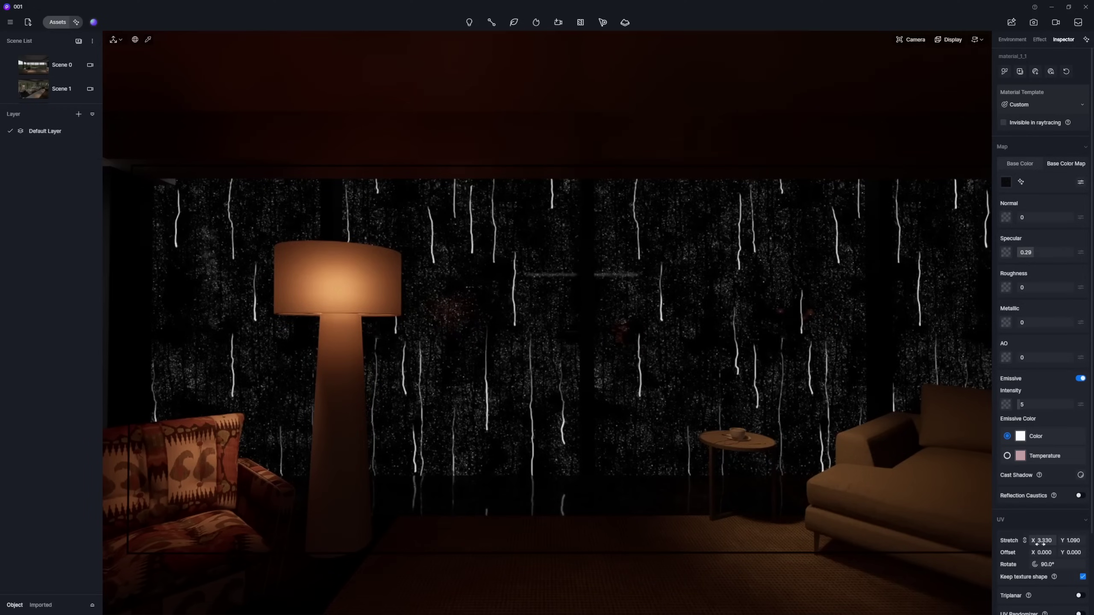
Copy the raindrop texture from the glass material's base color map and delete it from there
right_click(1005, 181)
click(1025, 231)
right_click(1005, 183)
click(1019, 258)
Return the window glass to the Transparent template and paste the raindrop texture as its normal map
click(1043, 105)
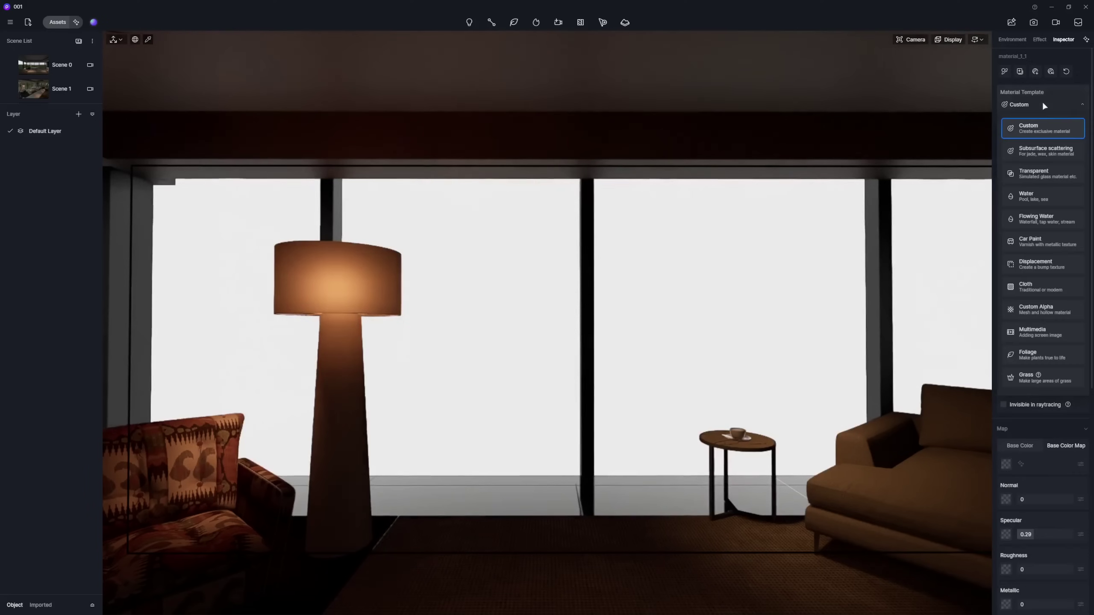
click(1029, 175)
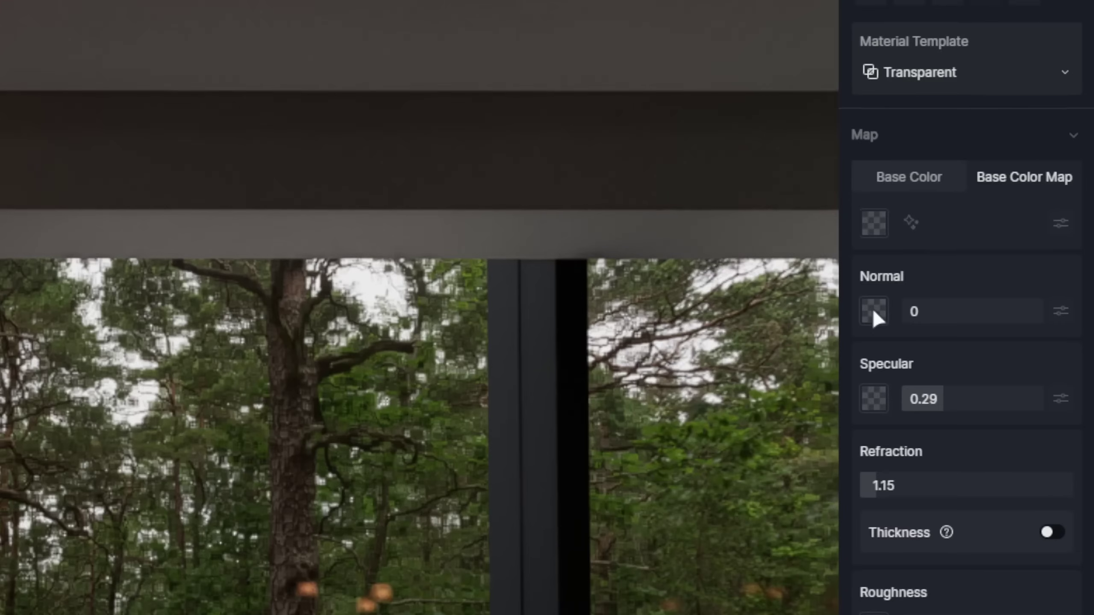
click(875, 312)
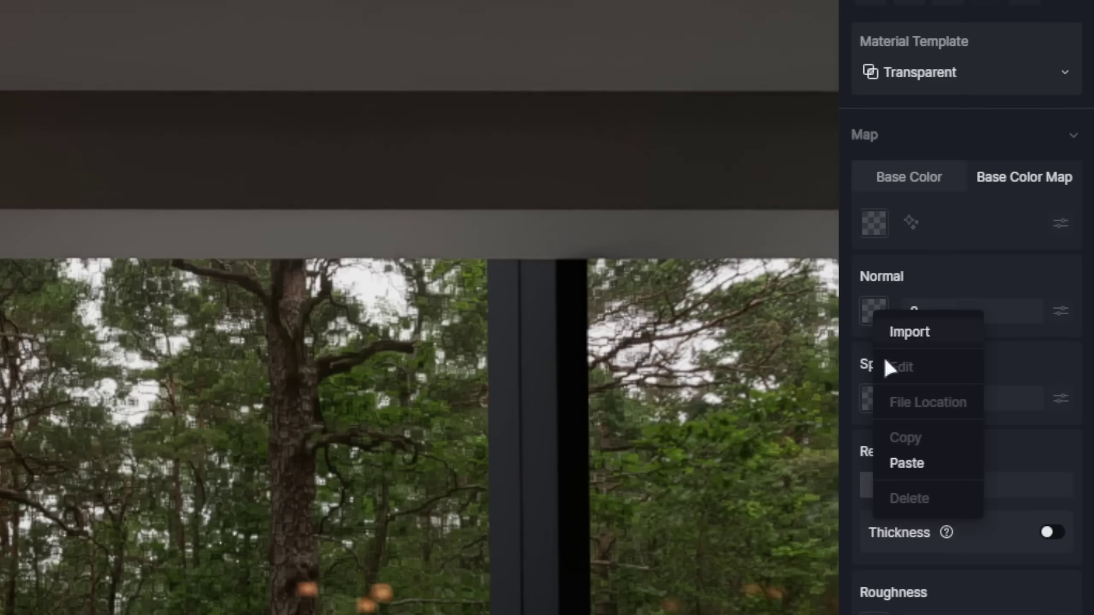
click(916, 465)
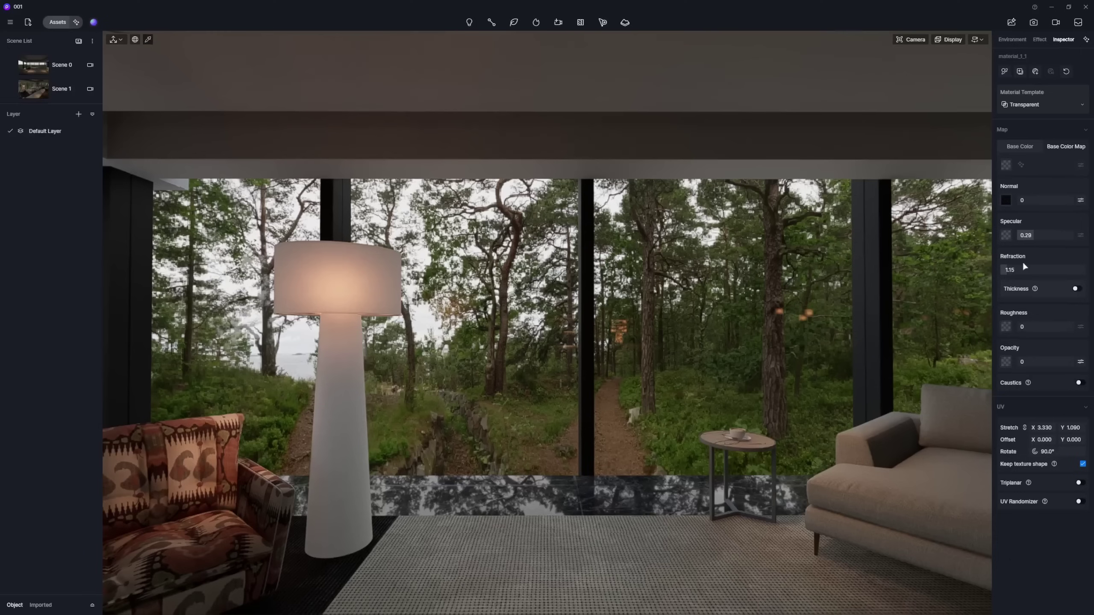
Set the window glass's normal strength to 0.1 and fine-tune the raindrop distortion
click(1045, 200)
text(.1)
key(Return)
scroll(787, 288, up, 5)
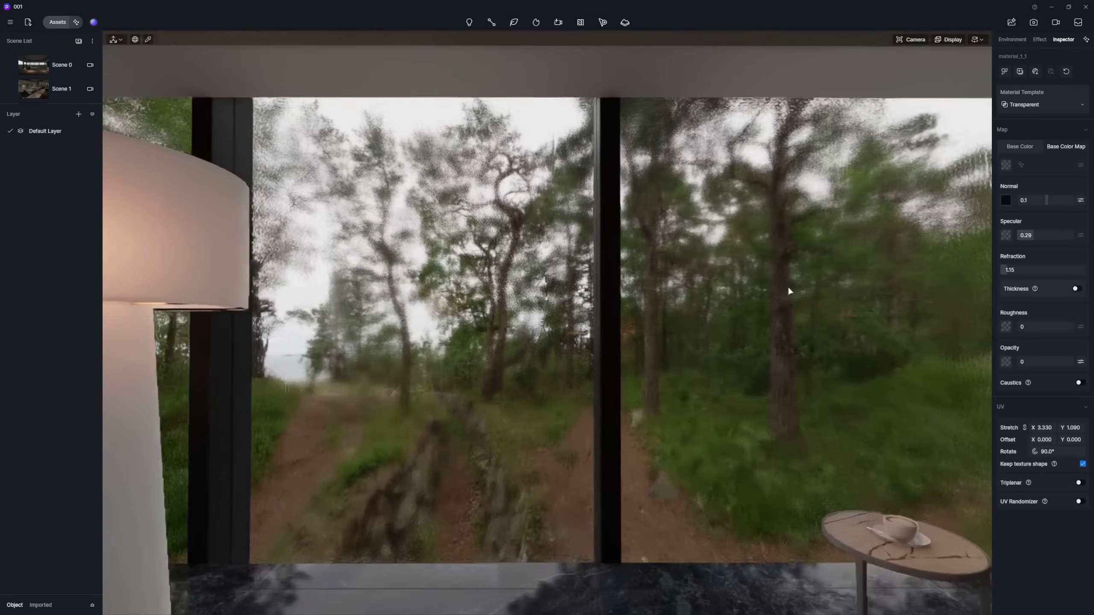
mouse_move(1050, 203)
mouse_down()
mouse_move(1060, 203)
mouse_move(1048, 204)
mouse_up()
key(s)
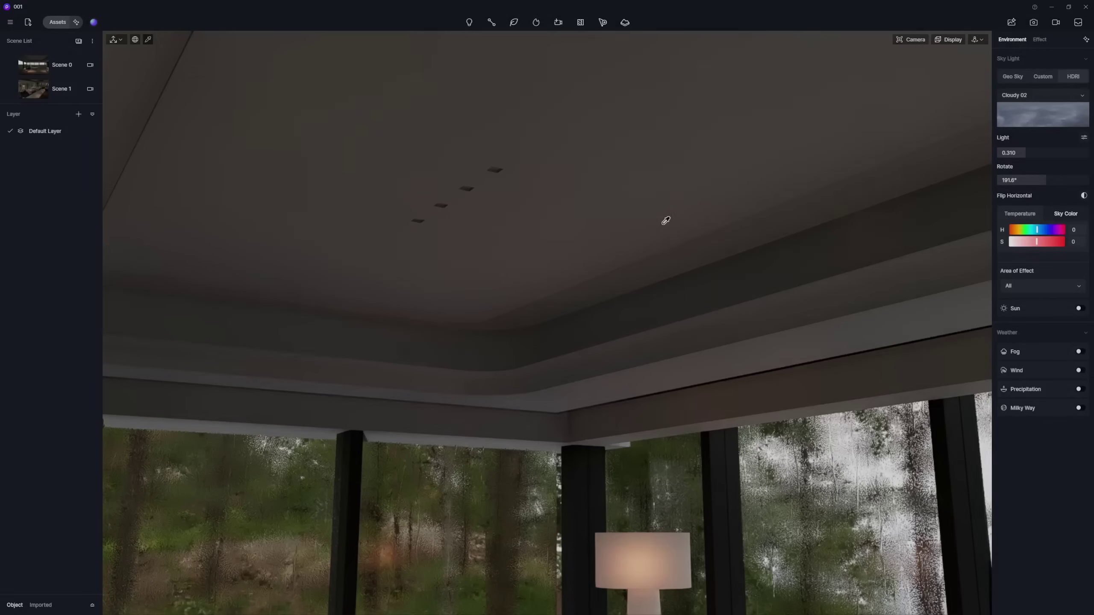
Tint the ceiling paint warm off-white with H 34, S 6, V 89, then set specular to 0.56 and raise its roughness
click(669, 220)
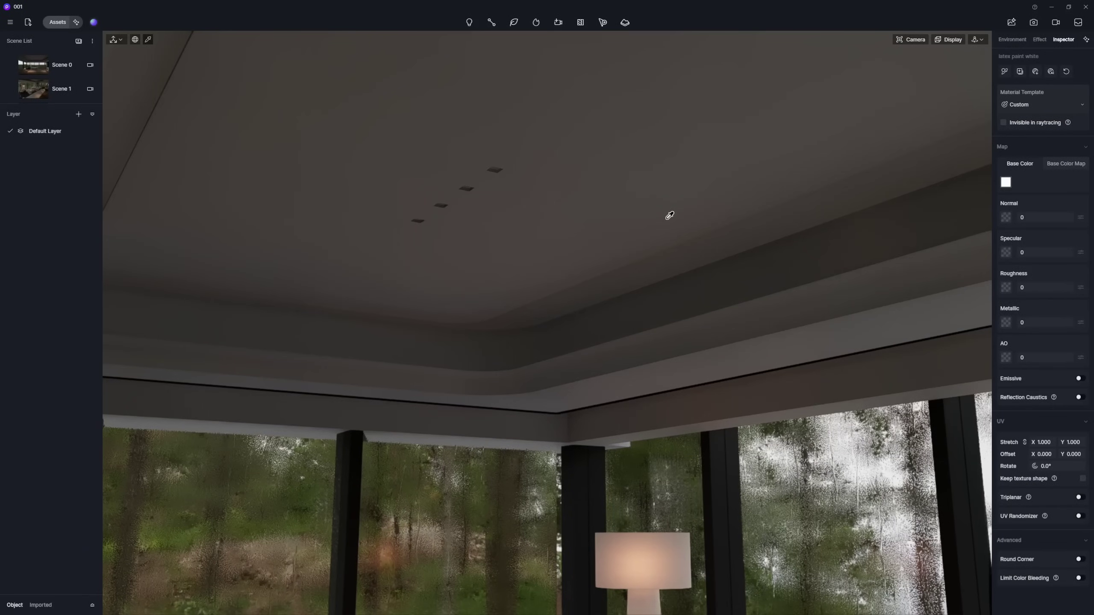
click(1006, 183)
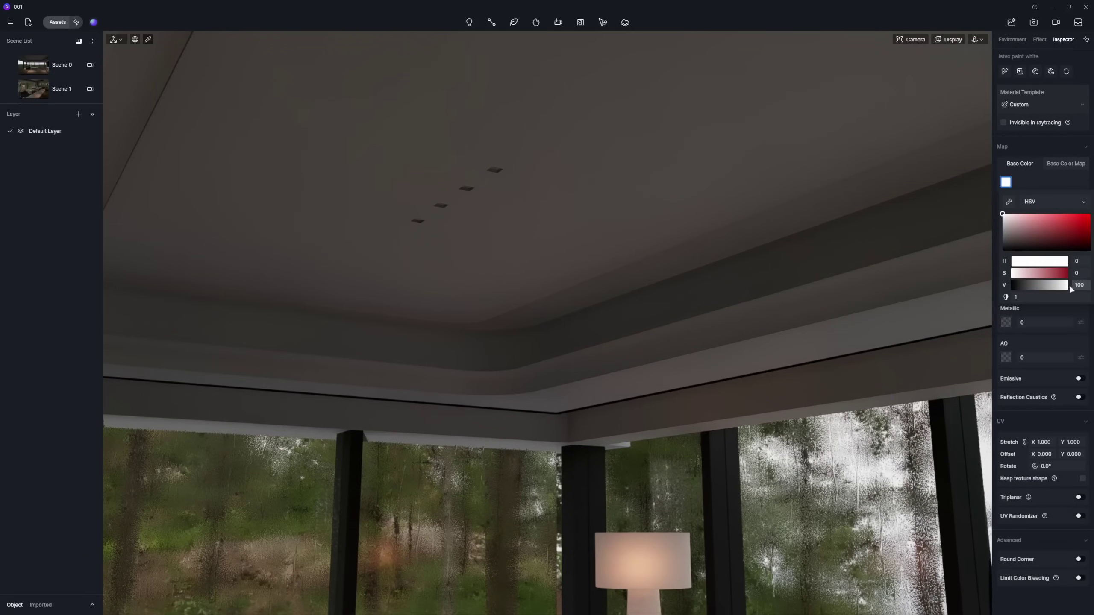
drag(1072, 287, 1060, 286)
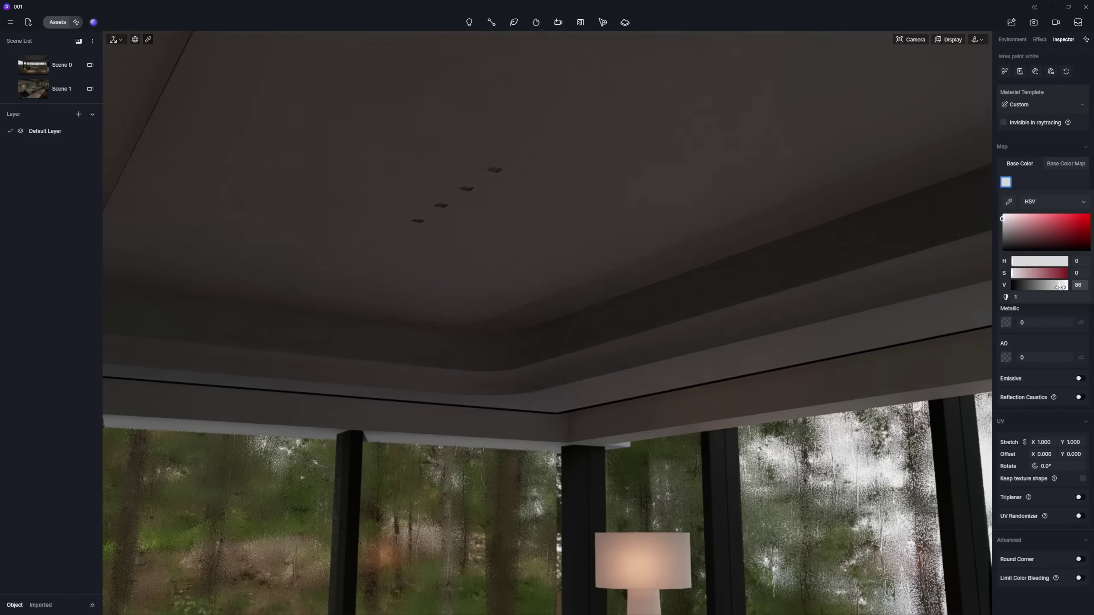
click(1013, 274)
drag(1020, 263, 1023, 262)
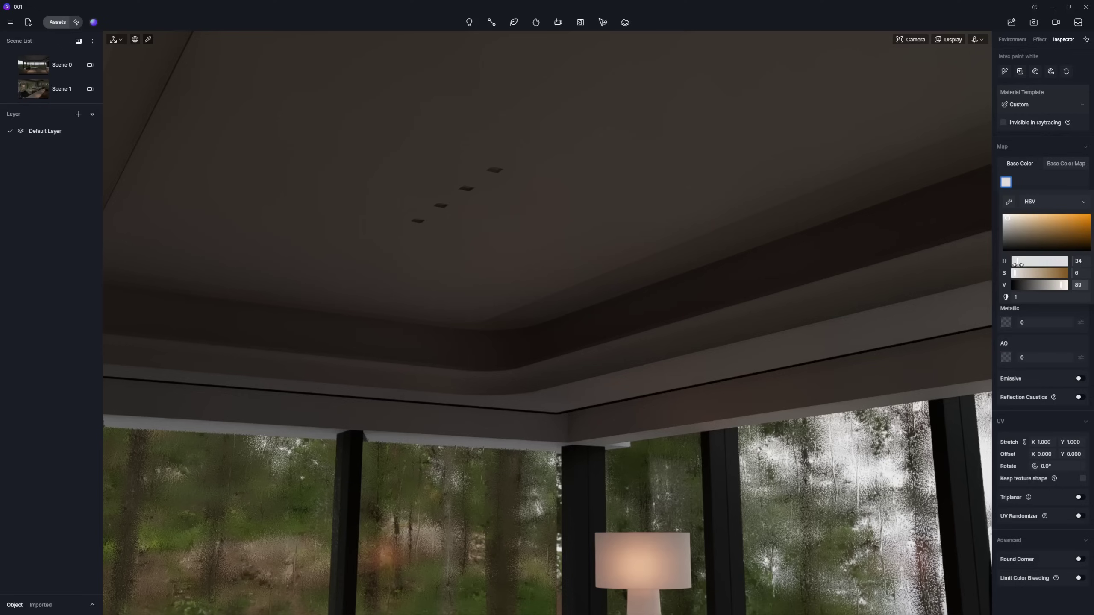
click(1029, 311)
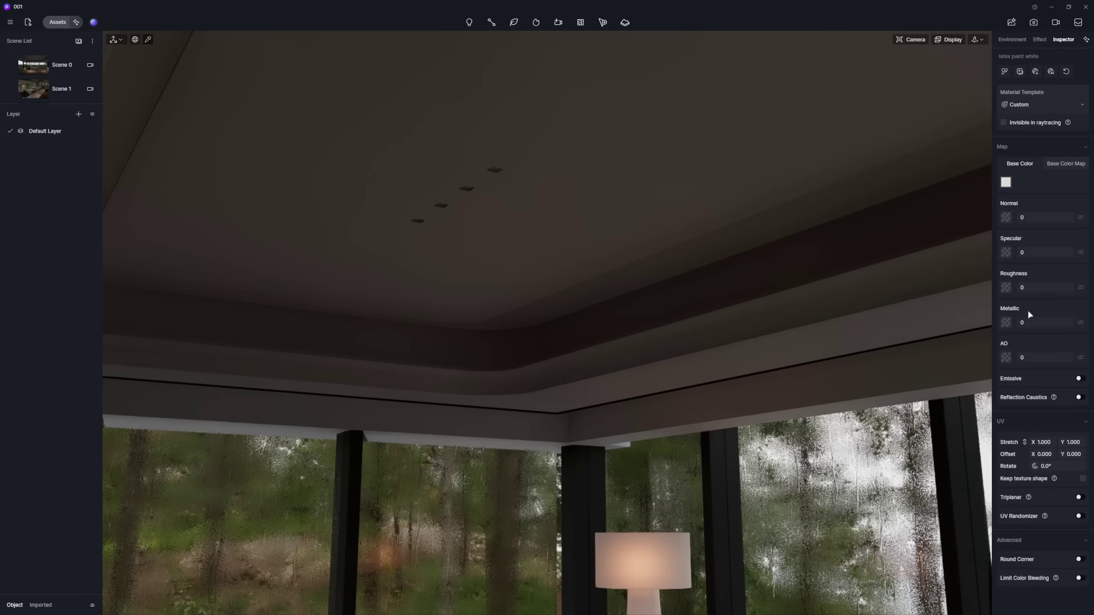
drag(1034, 253, 1060, 257)
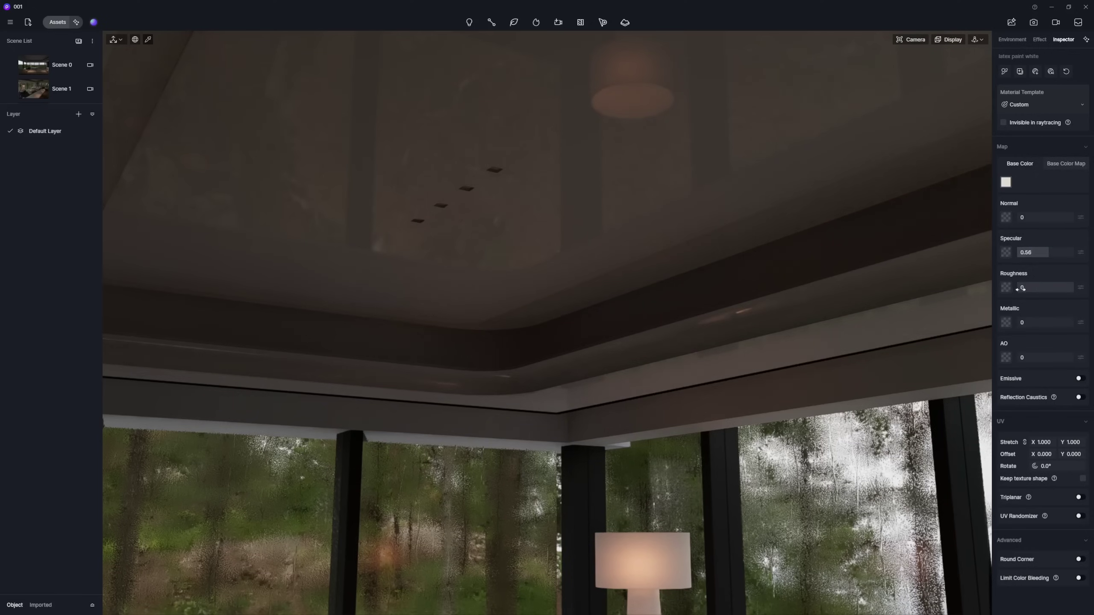
drag(1030, 290, 1036, 291)
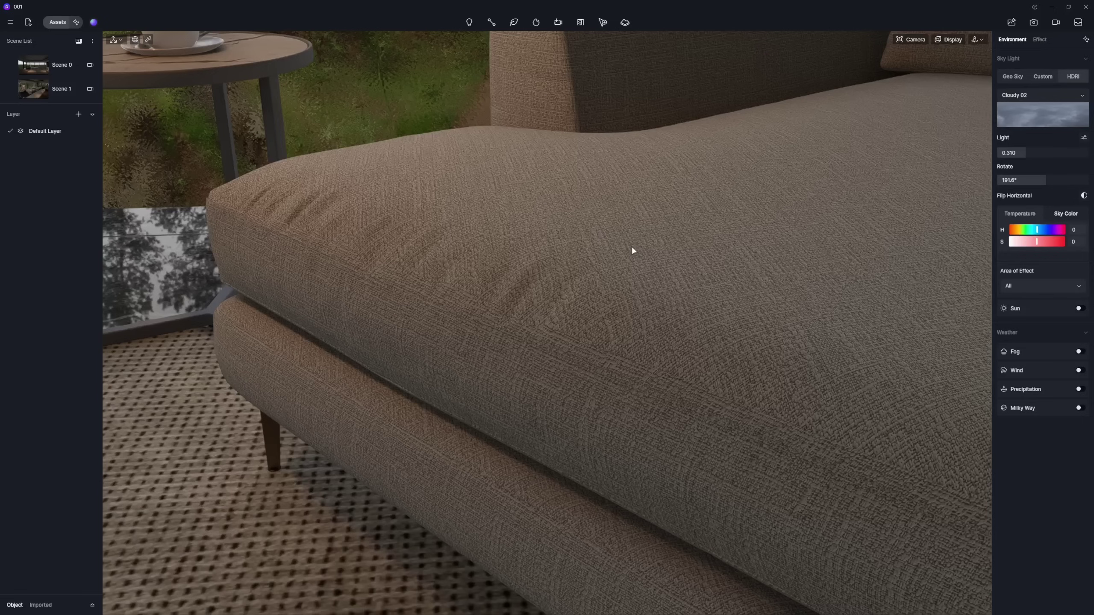
Switch the sofa fabric to the Cloth template and set normal to 1, specular to 0.55 and roughness to 0.8
click(631, 246)
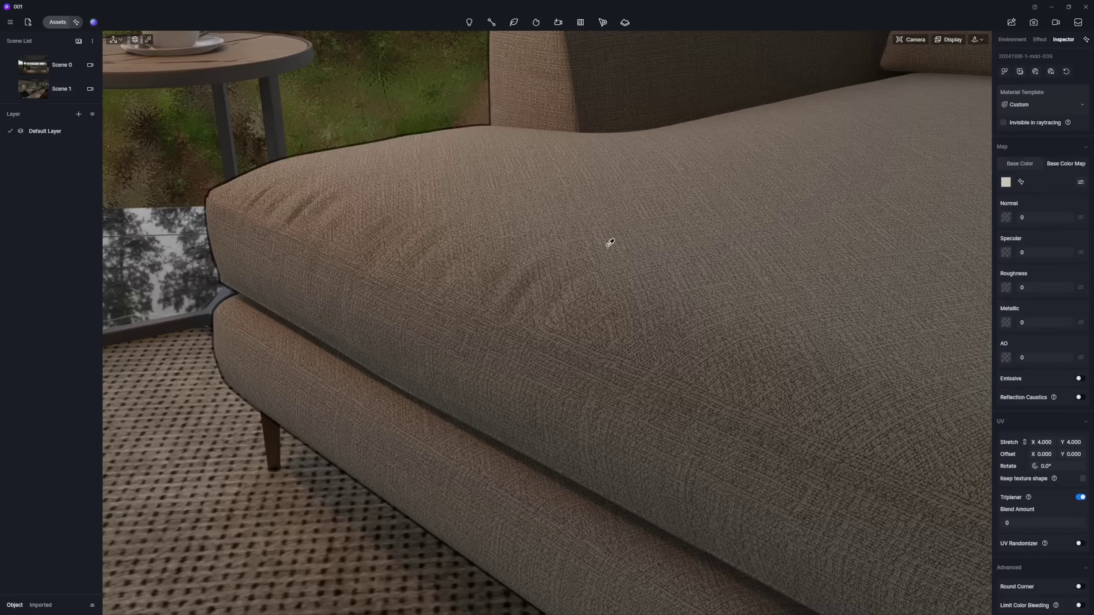
click(1044, 104)
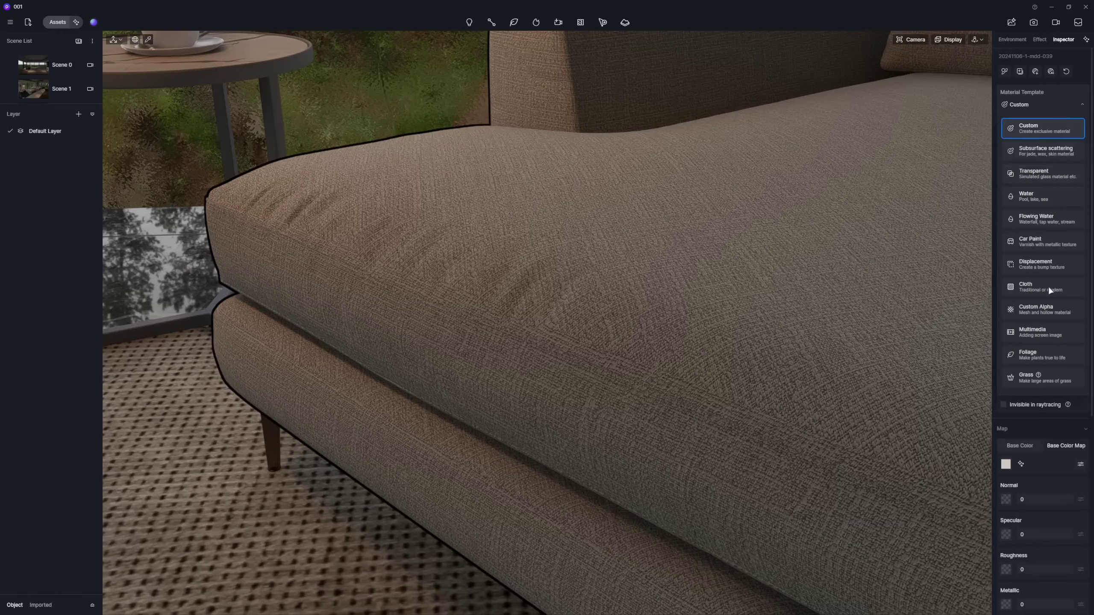
click(1023, 288)
click(1040, 218)
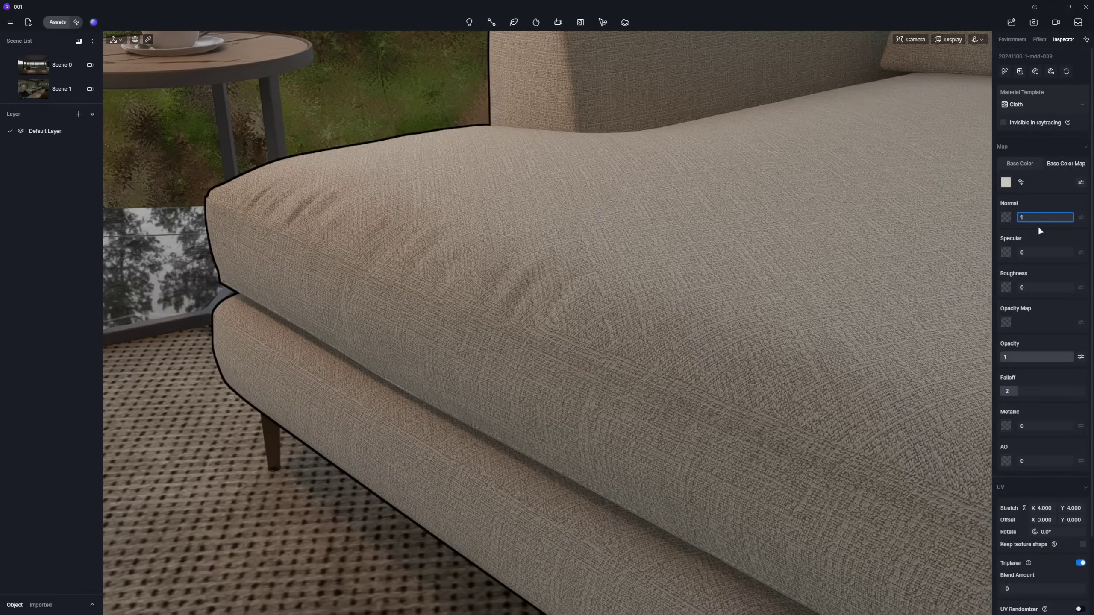
click(1039, 252)
text(0.55)
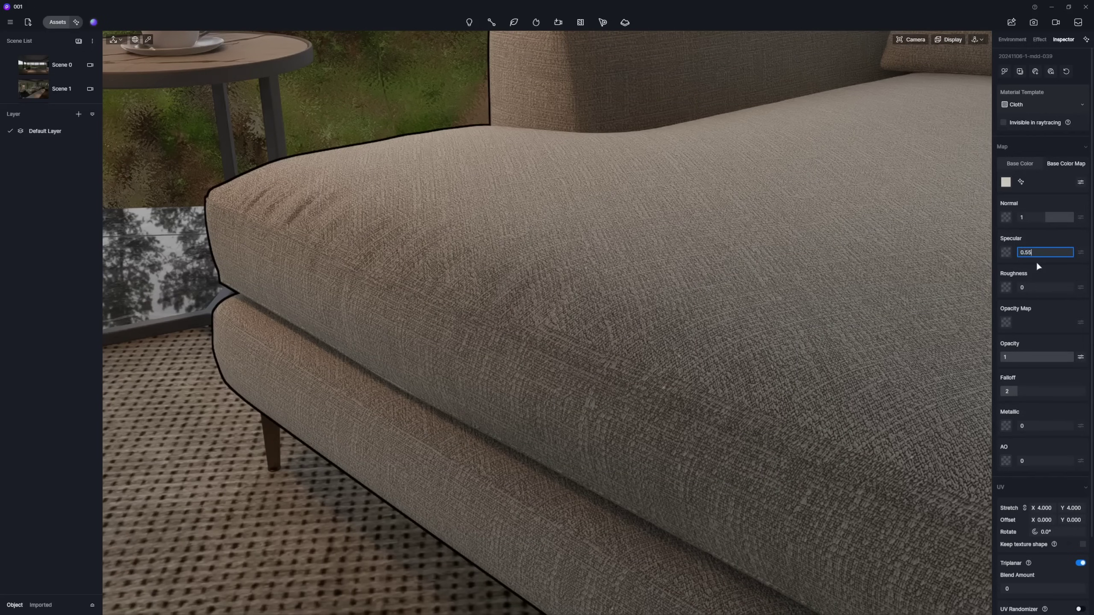
click(1036, 288)
text(0.8)
key(Return)
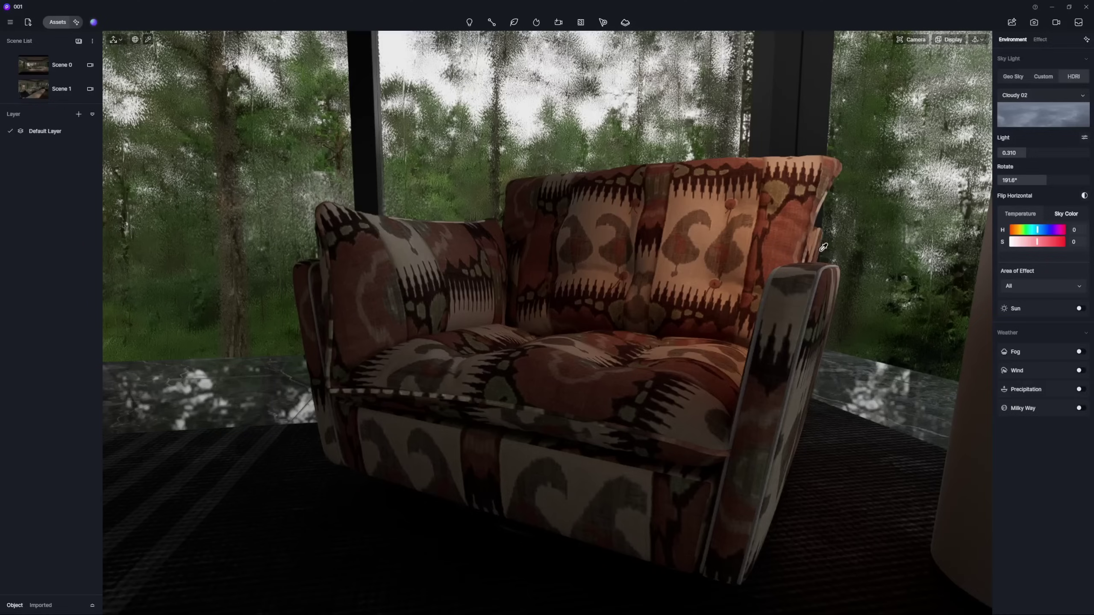
Switch the patterned armchair fabric to the Cloth template and set its normal strength to 1
click(715, 250)
click(1050, 103)
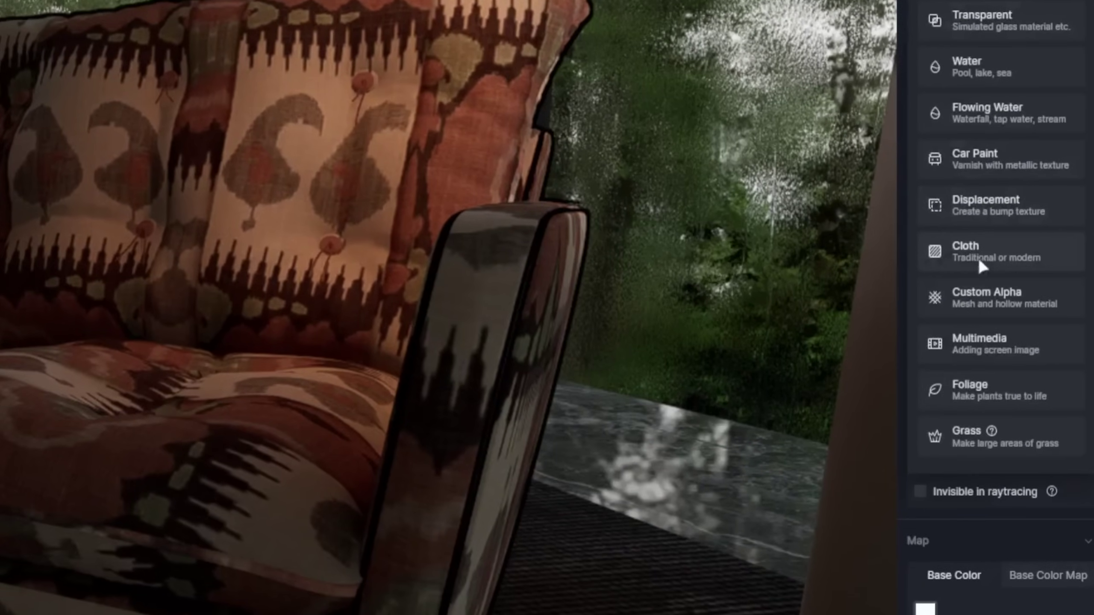
click(980, 261)
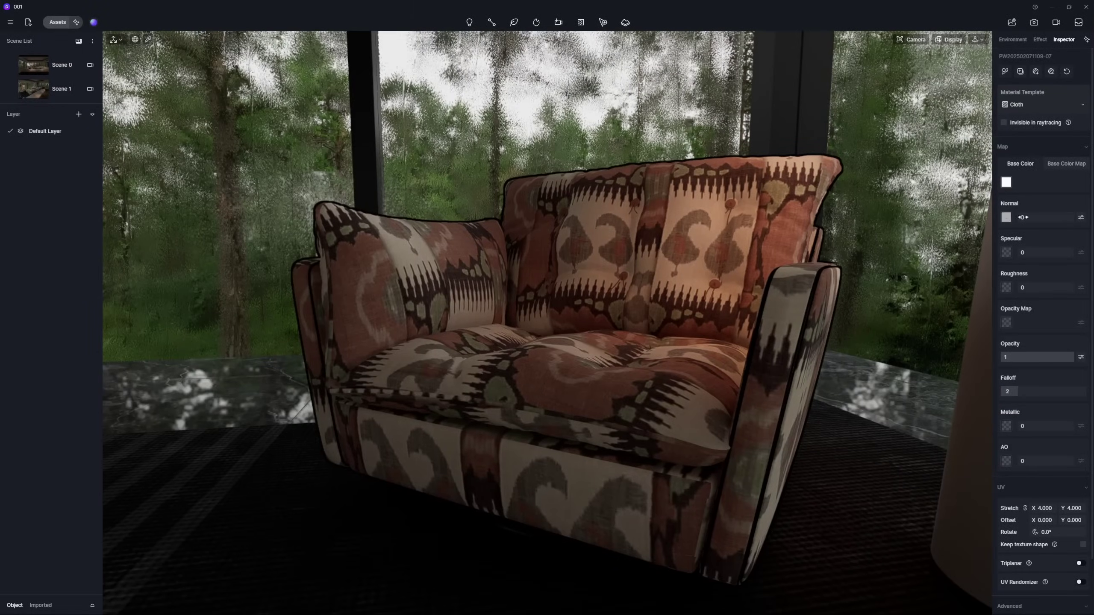
drag(794, 131, 804, 131)
drag(1070, 219, 1078, 219)
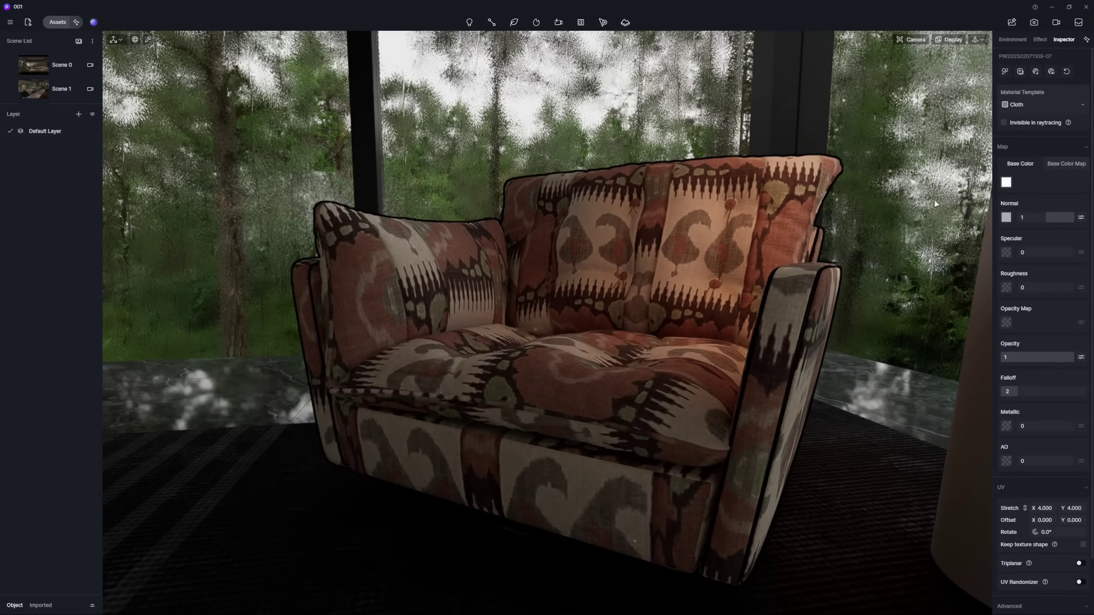
scroll(713, 256, up, 5)
right_drag(713, 257, 711, 257)
drag(1070, 218, 1074, 218)
Set the patterned armchair fabric's specular to 0.75 and raise its roughness
scroll(629, 362, down, 5)
middle_drag(584, 380, 608, 330)
drag(1030, 256, 1058, 257)
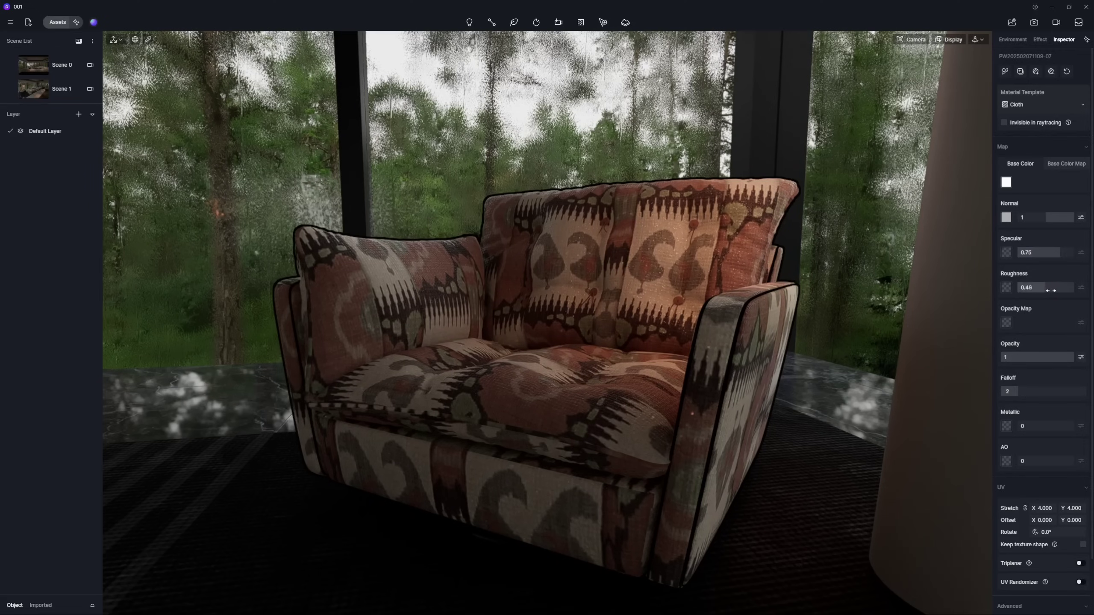
click(869, 303)
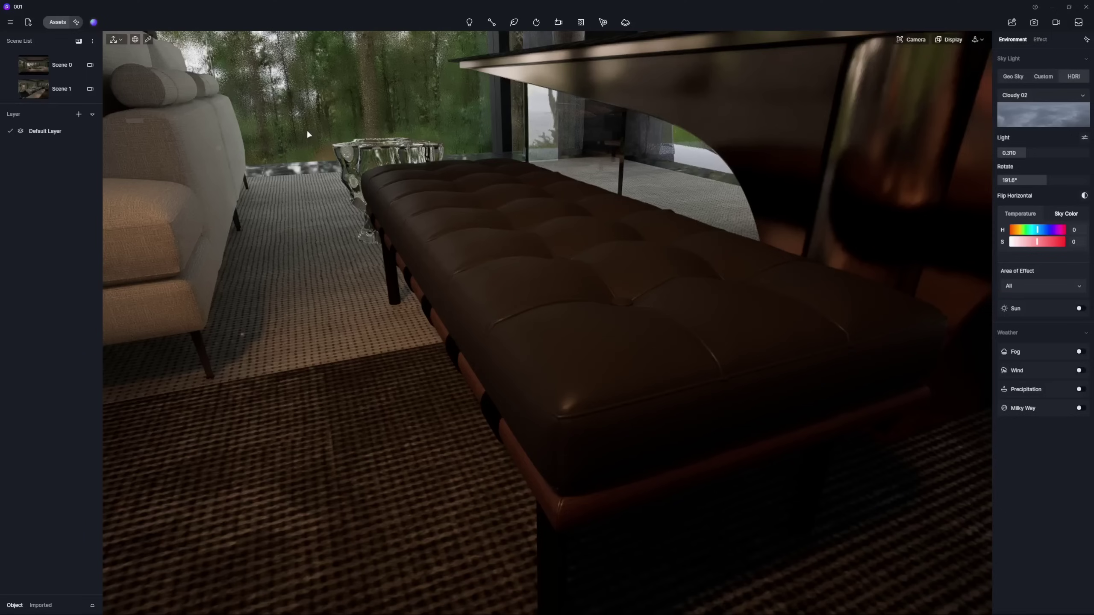
Apply the Bull Leather Small Grain material from the asset library to the tufted bench cushion and enable triplanar mapping
click(58, 21)
click(22, 235)
scroll(308, 228, down, 3)
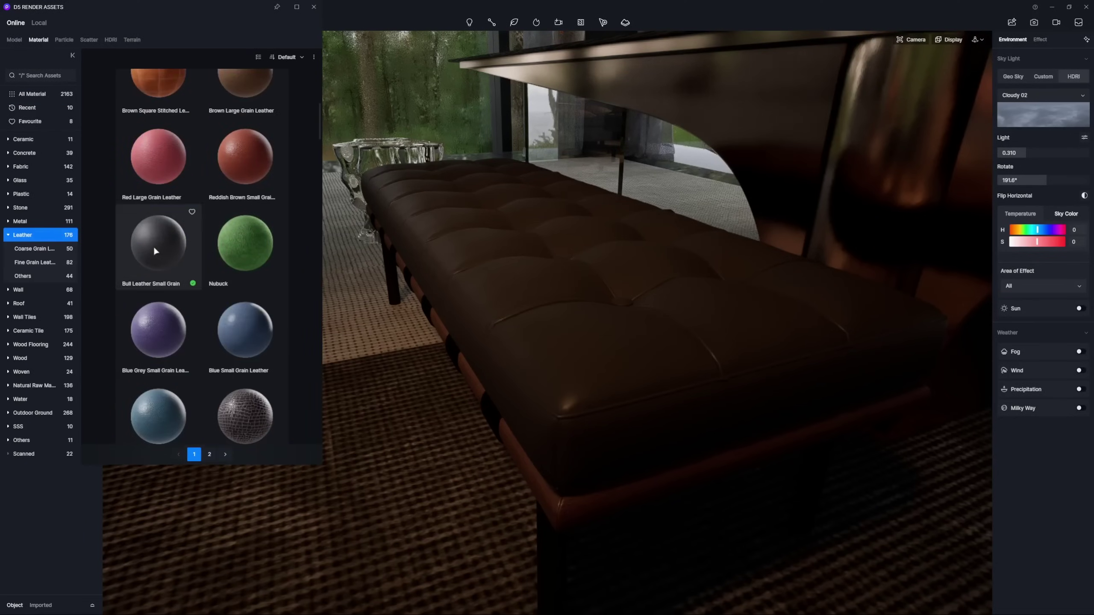
drag(155, 242, 561, 270)
click(1081, 498)
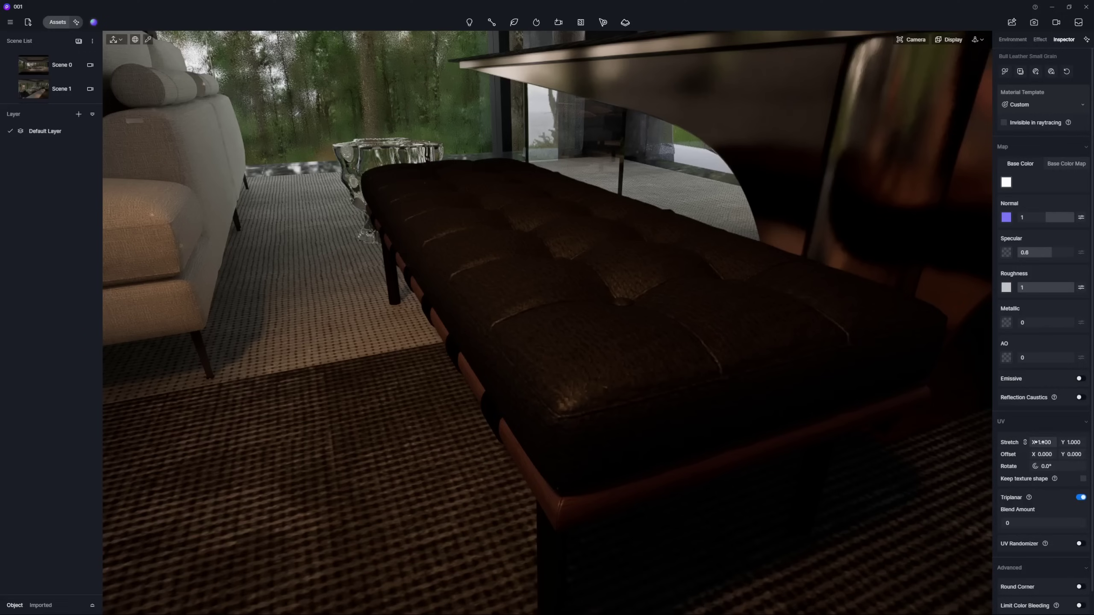
Set the bench leather's texture stretch to 3.53 and its roughness to 0.65
drag(1042, 443, 1077, 442)
drag(1073, 290, 1053, 292)
scroll(538, 267, up, 4)
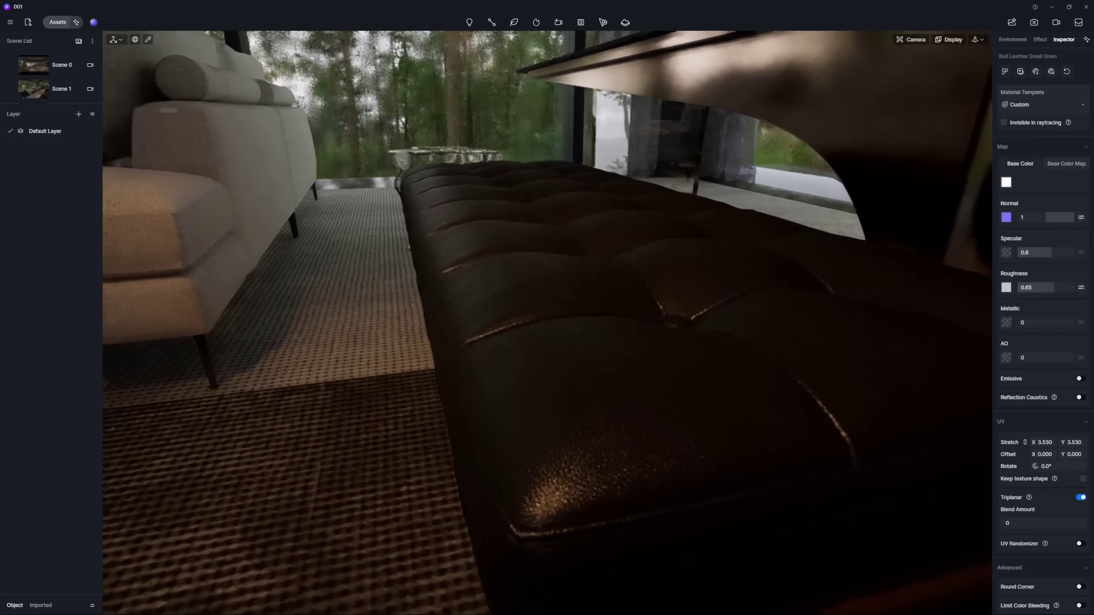
right_drag(572, 255, 521, 278)
scroll(545, 272, down, 5)
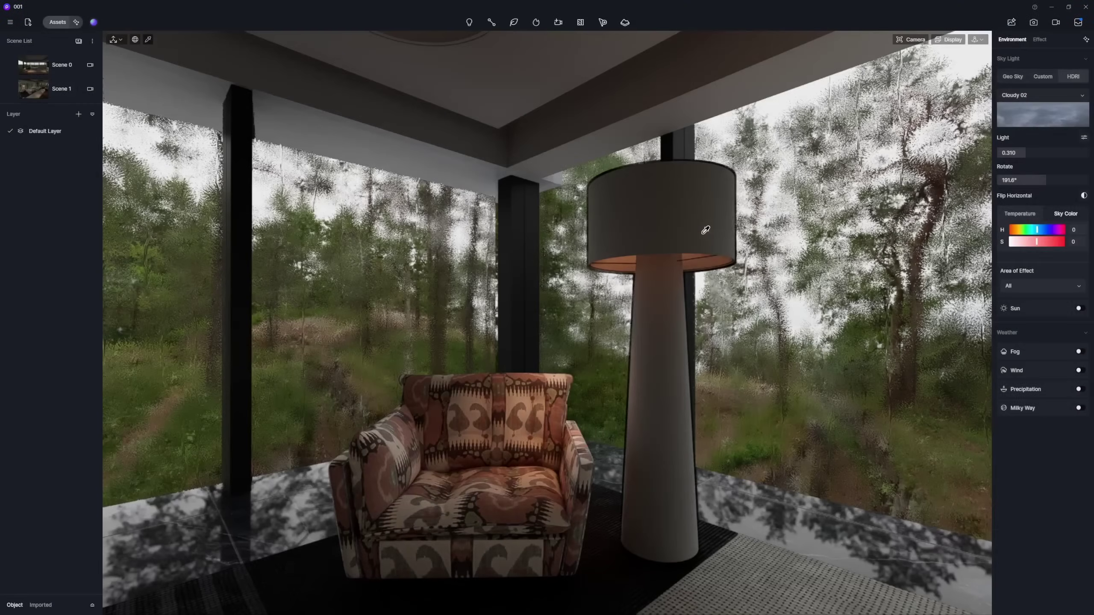
Switch the floor lamp's material to the Cloth template and make it invisible in raytracing
click(707, 230)
click(1050, 104)
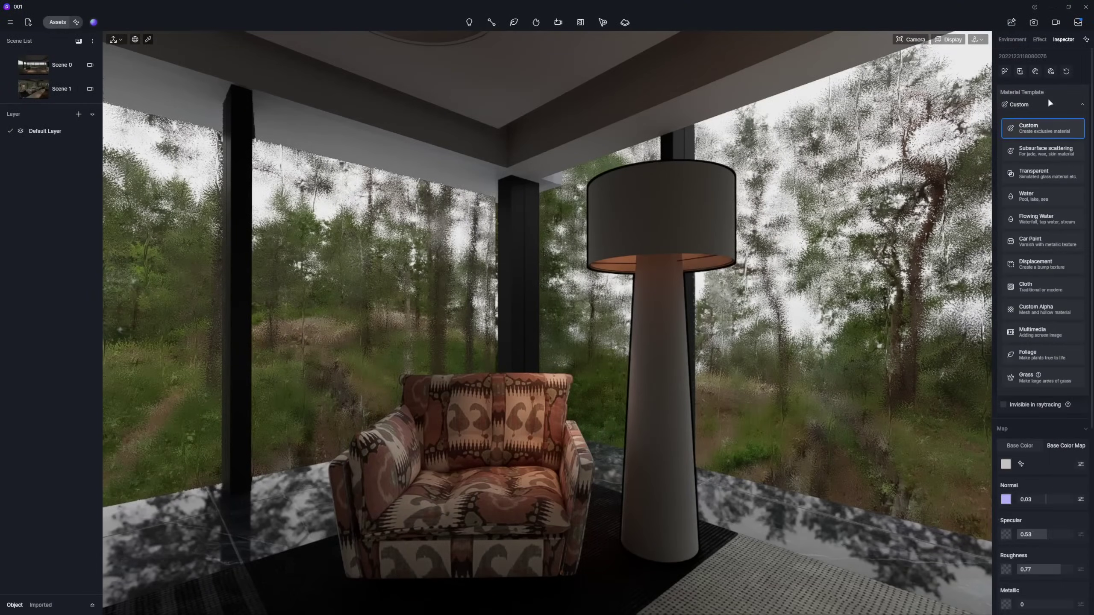
click(1032, 287)
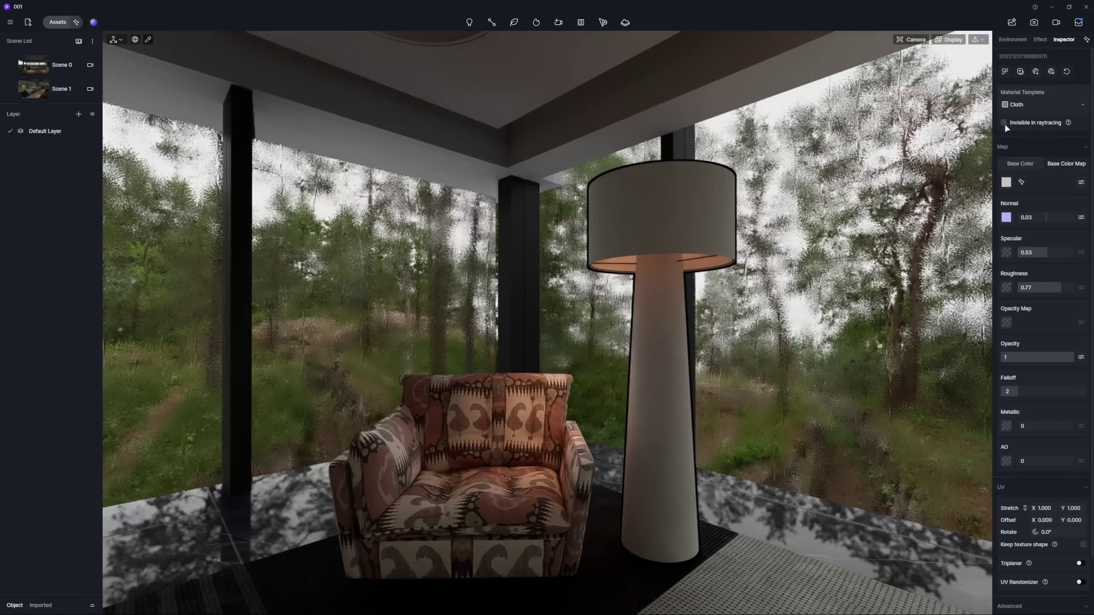
click(1005, 125)
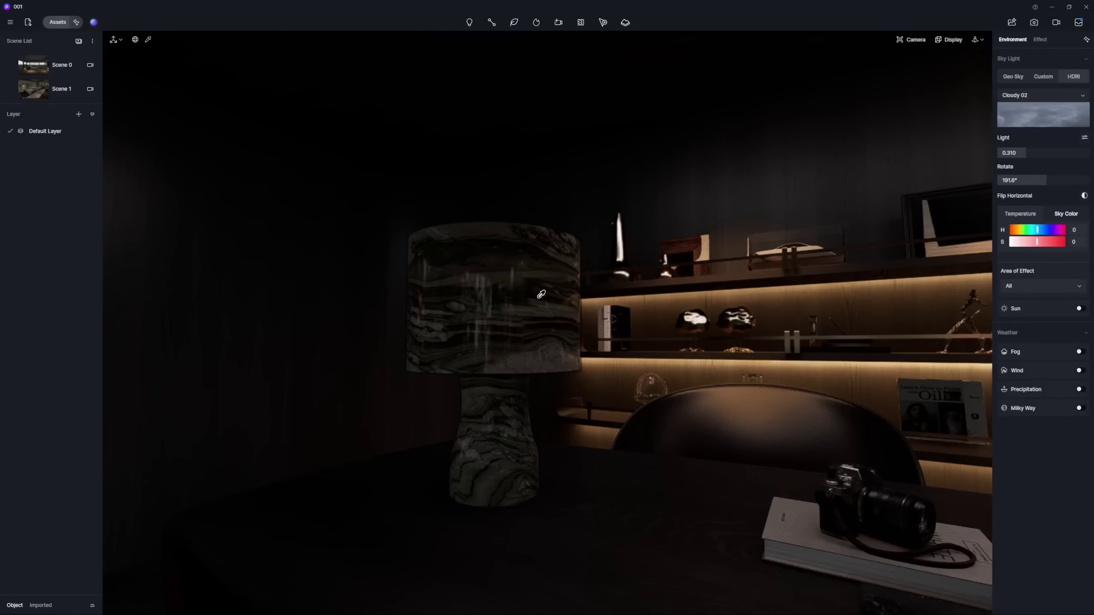
Make the marble table lamp's material emissive and raise its emission intensity to 100
click(540, 295)
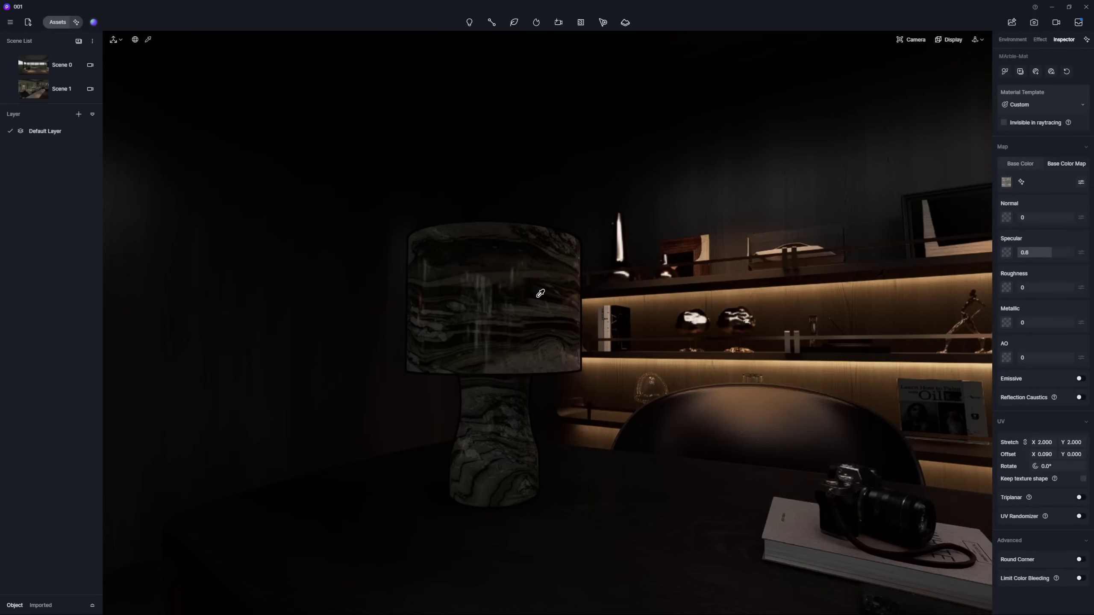
click(1081, 378)
drag(1033, 406, 1082, 410)
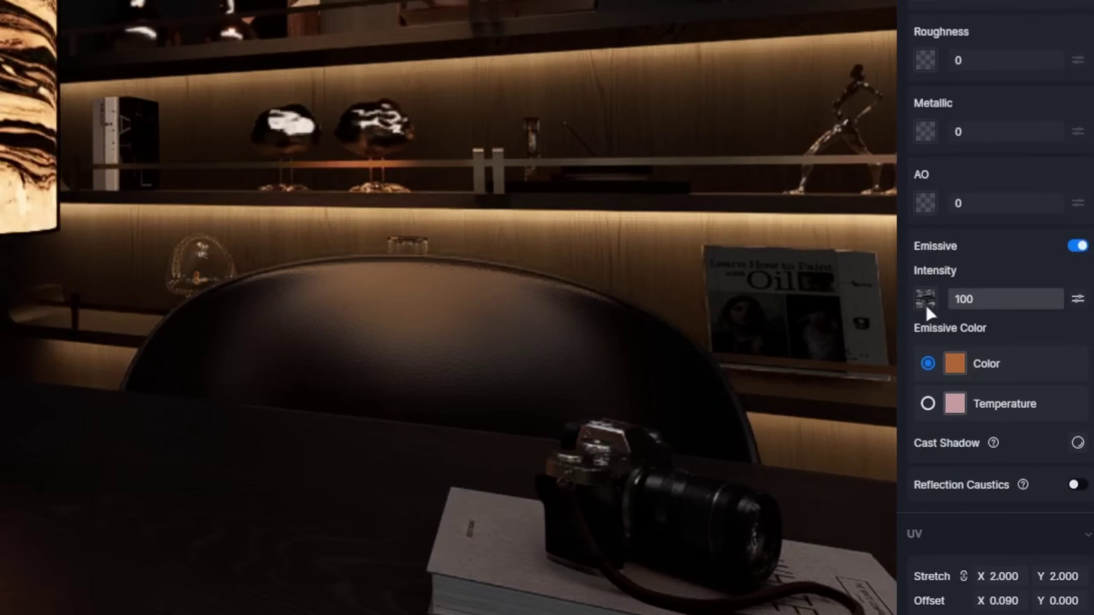
drag(1025, 309, 1071, 314)
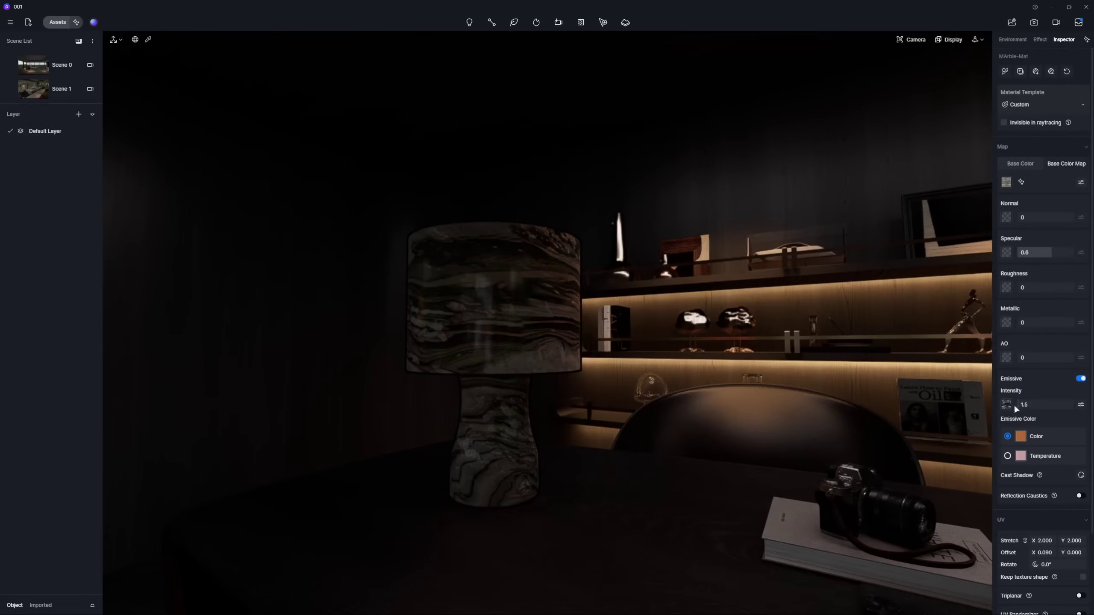
drag(1077, 410, 1084, 413)
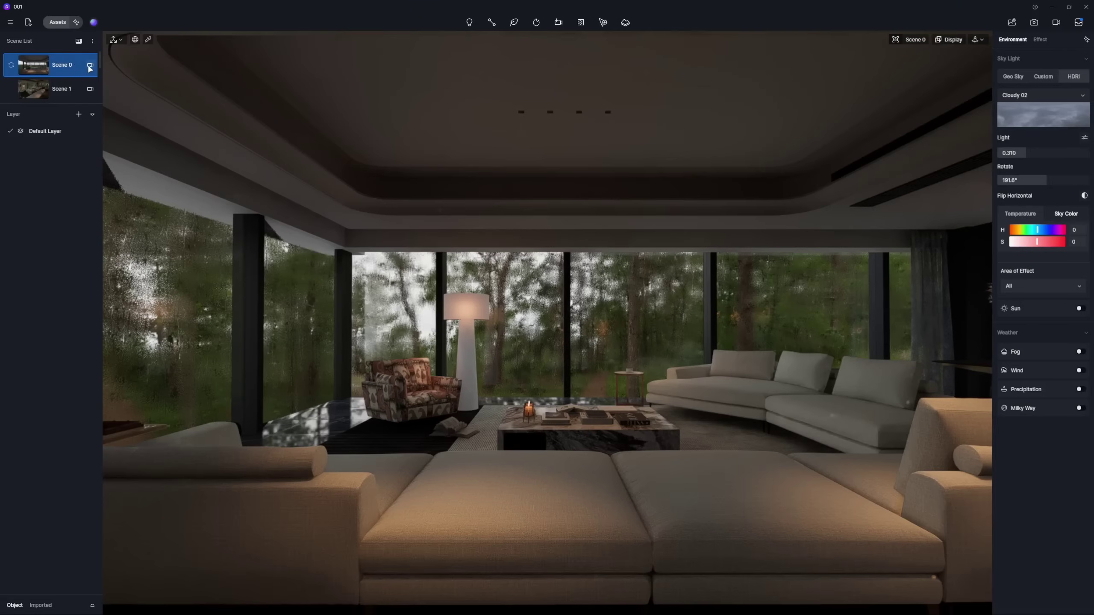
Set the Scene 0 camera's aspect ratio to 16:9
click(90, 66)
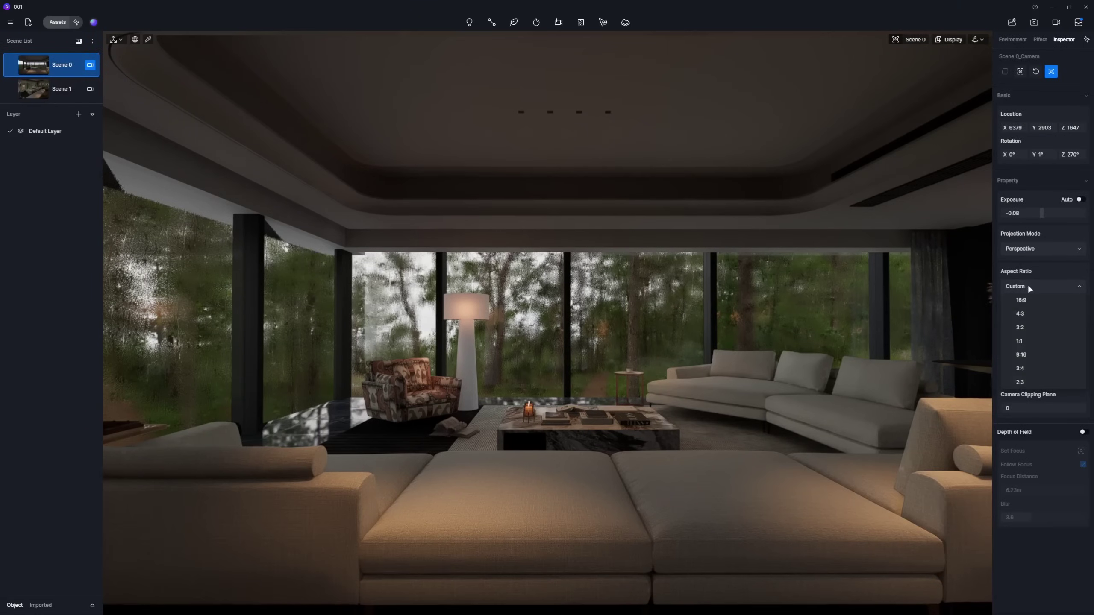
click(1027, 298)
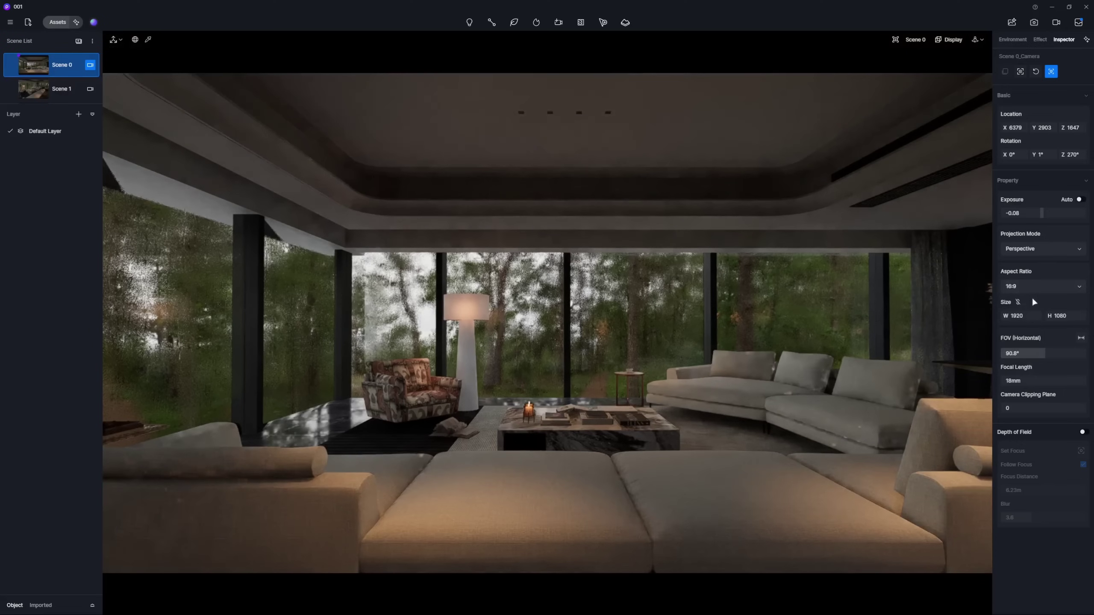